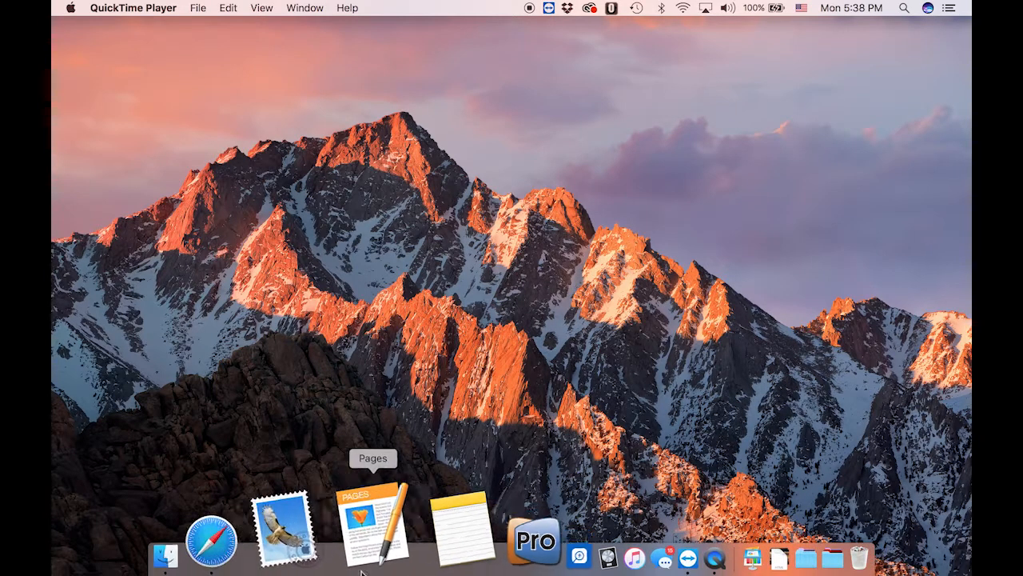
- Switch to Rock RMS in Safari and open the Text To Workflow defined type from General Settings, down to its Values list
{"action": "left_click", "coordinate": [323, 564]}
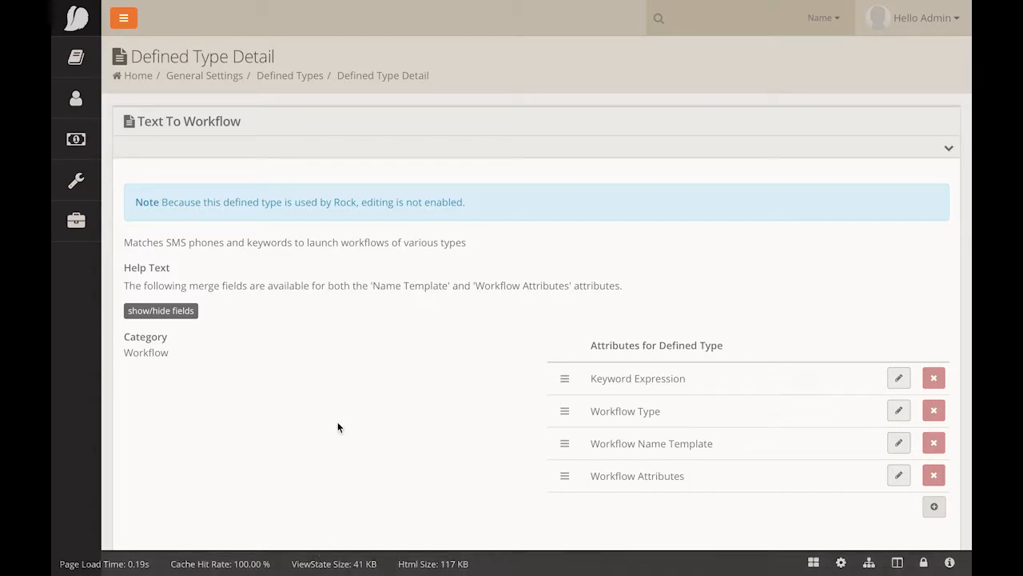
{"action": "mouse_move", "coordinate": [90, 235]}
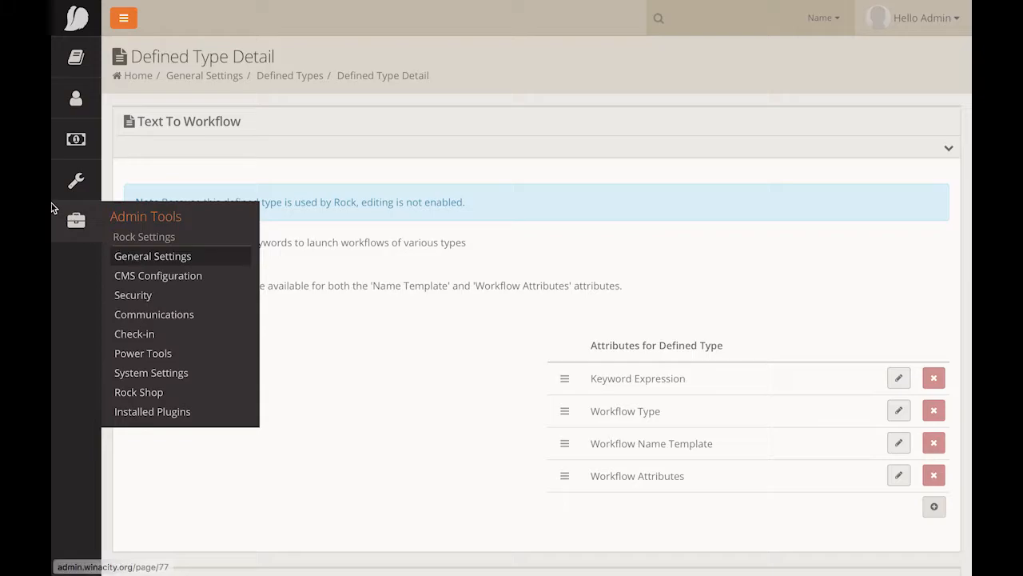
{"action": "mouse_move", "coordinate": [554, 4]}
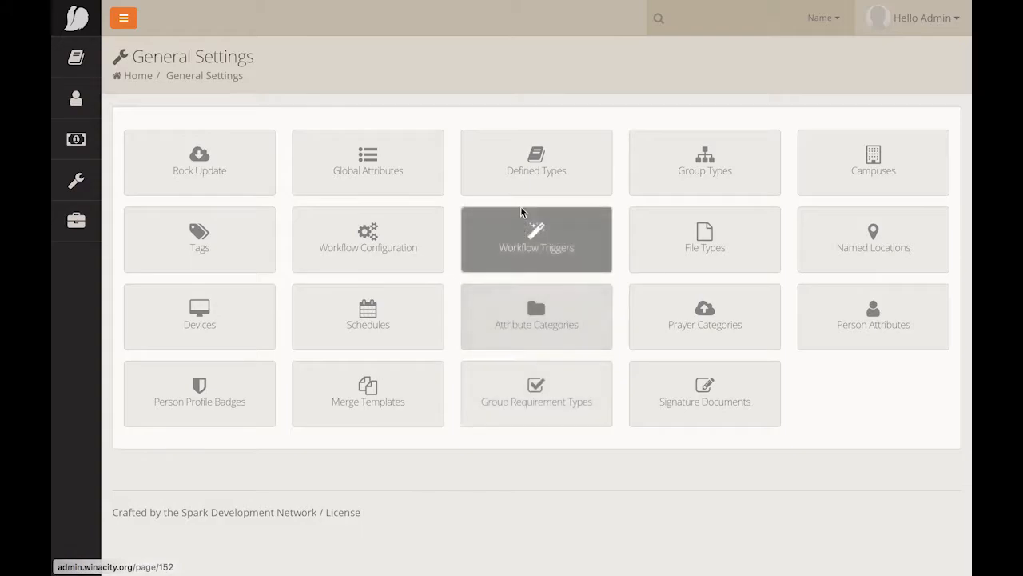
{"action": "left_click", "coordinate": [525, 184]}
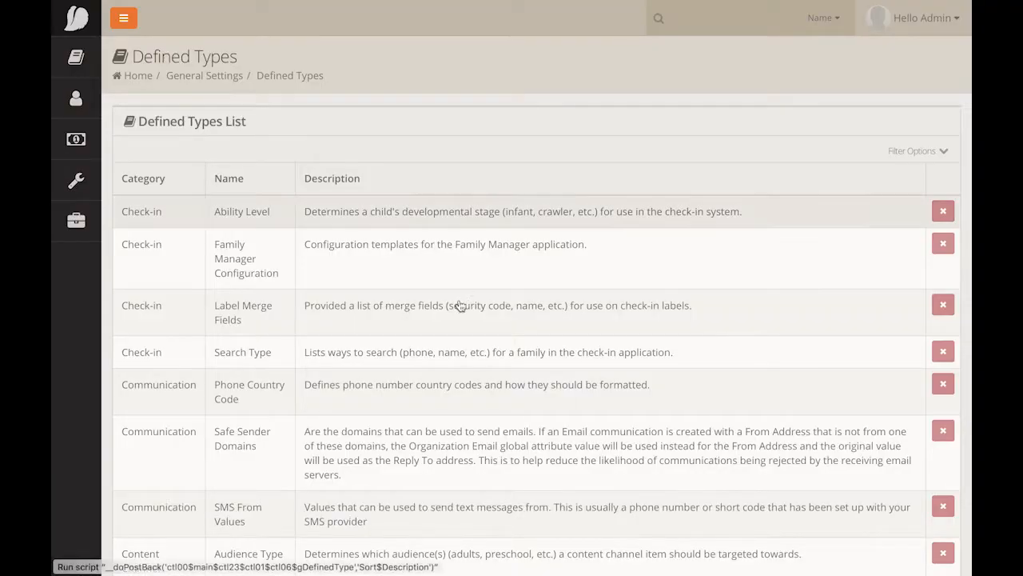
{"action": "scroll", "coordinate": [448, 370], "scroll_direction": "down", "scroll_amount": 10}
{"action": "scroll", "coordinate": [448, 369], "scroll_direction": "down", "scroll_amount": 10}
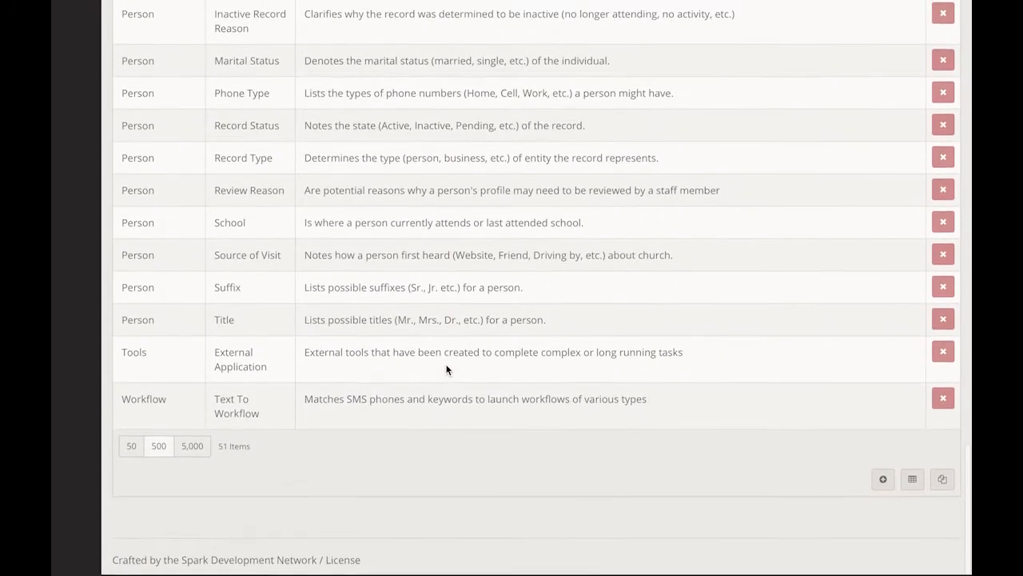
{"action": "left_click", "coordinate": [236, 407]}
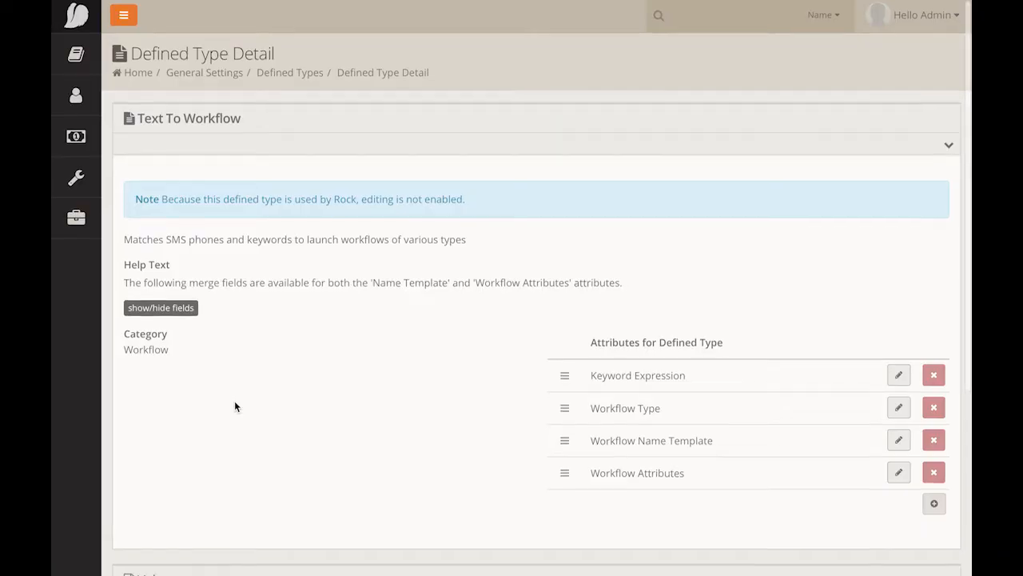
{"action": "scroll", "coordinate": [235, 407], "scroll_direction": "down", "scroll_amount": 4}
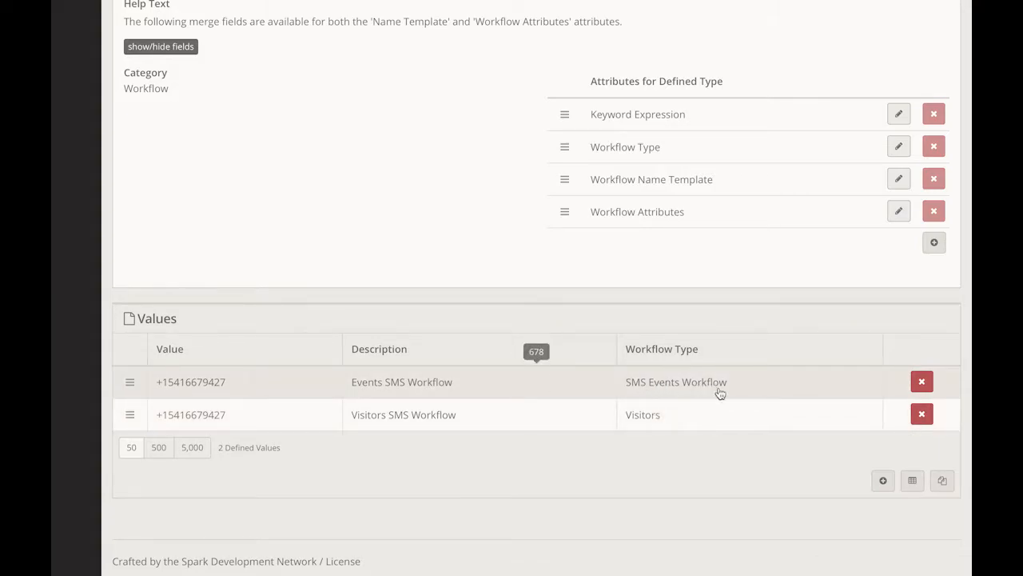
{"action": "left_click", "coordinate": [881, 480]}
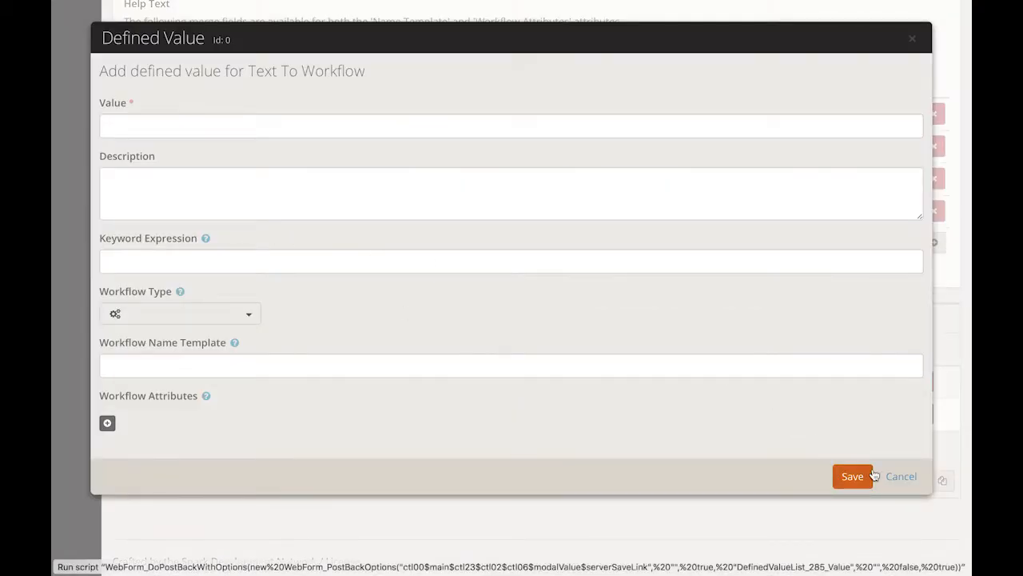
{"action": "left_click", "coordinate": [900, 477]}
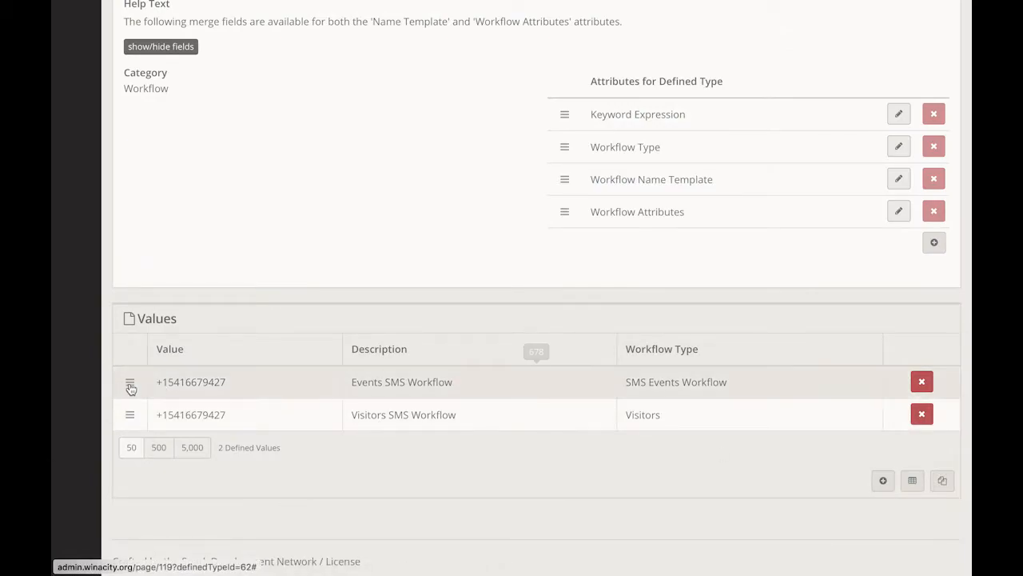
{"action": "right_click", "coordinate": [177, 384]}
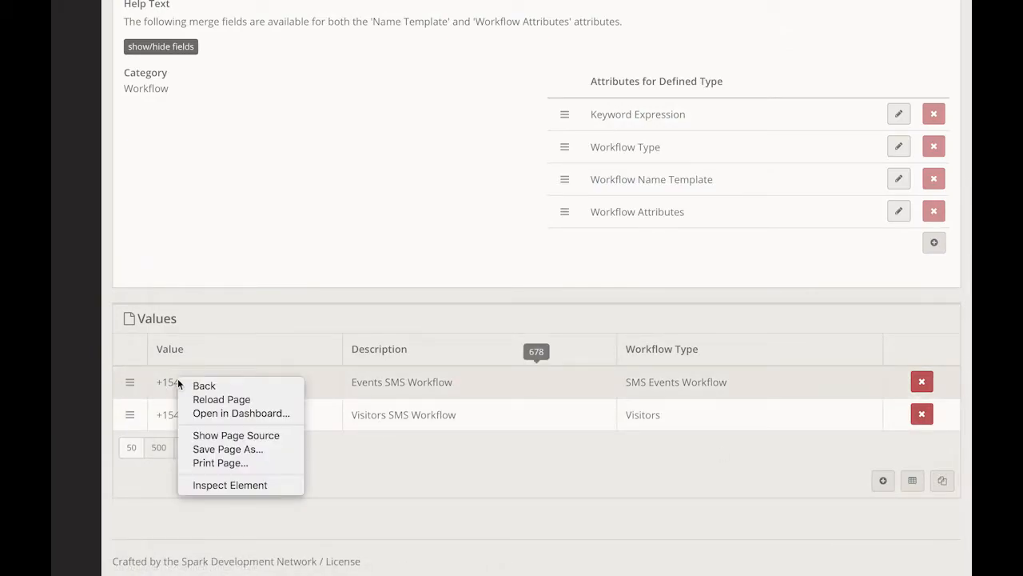
{"action": "left_click", "coordinate": [210, 347]}
- In the Workflow Configuration browser tab, open the Text To Workflow defined type and start adding a new defined value
{"action": "mouse_move", "coordinate": [441, 13]}
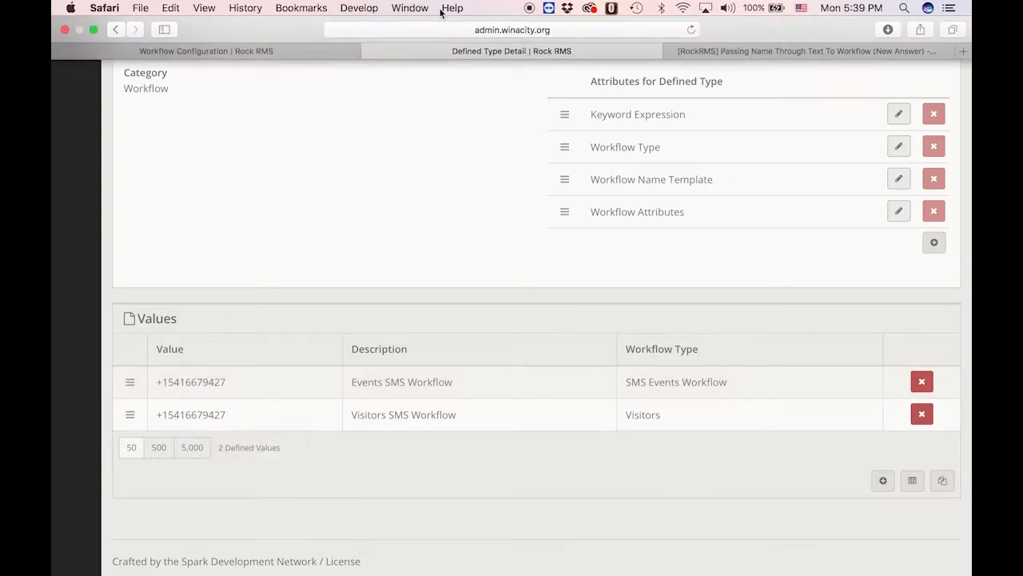
{"action": "left_click", "coordinate": [285, 52]}
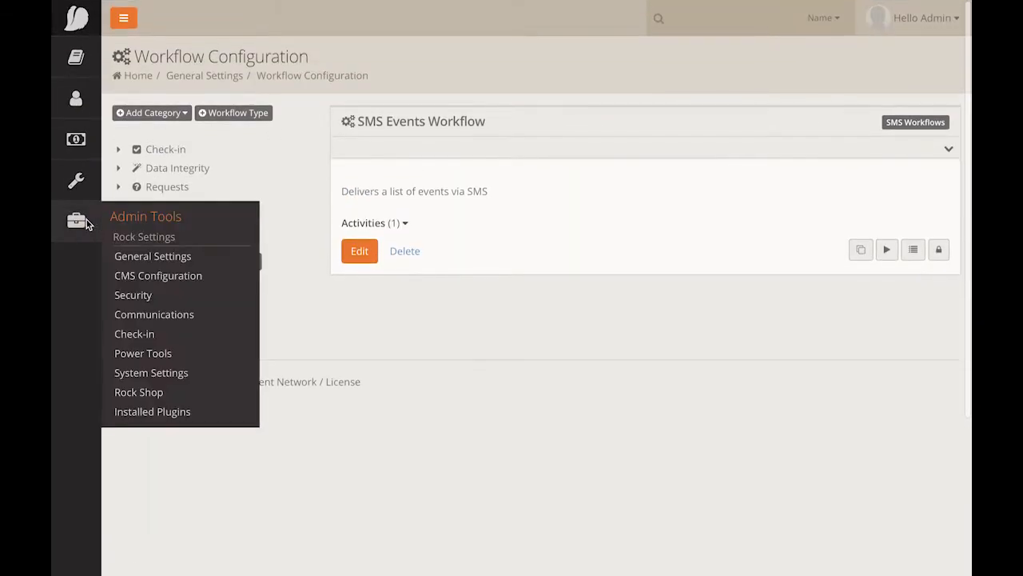
{"action": "left_click", "coordinate": [136, 256]}
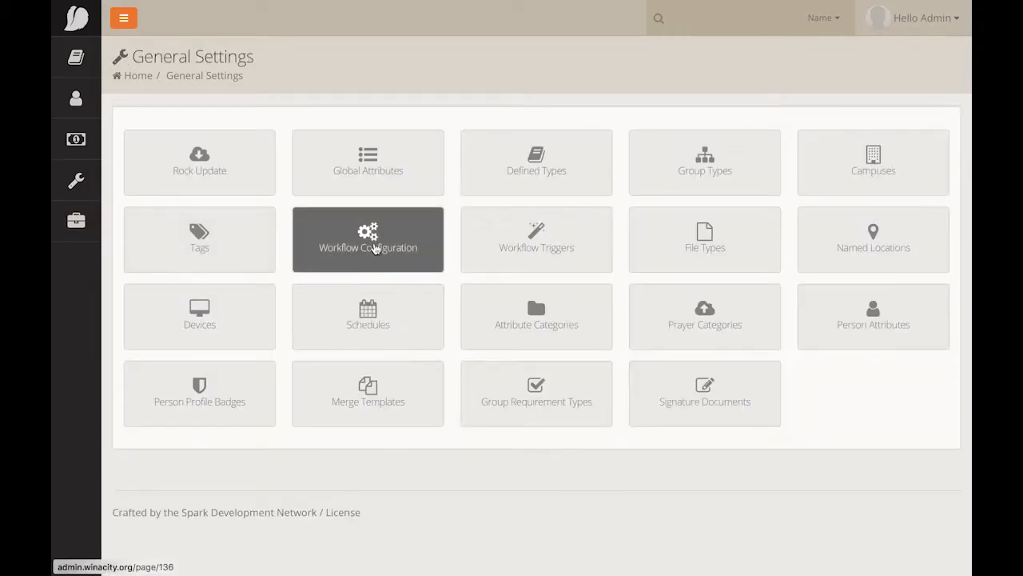
{"action": "left_click", "coordinate": [535, 171]}
{"action": "scroll", "coordinate": [445, 354], "scroll_direction": "down", "scroll_amount": 6}
{"action": "scroll", "coordinate": [445, 353], "scroll_direction": "down", "scroll_amount": 10}
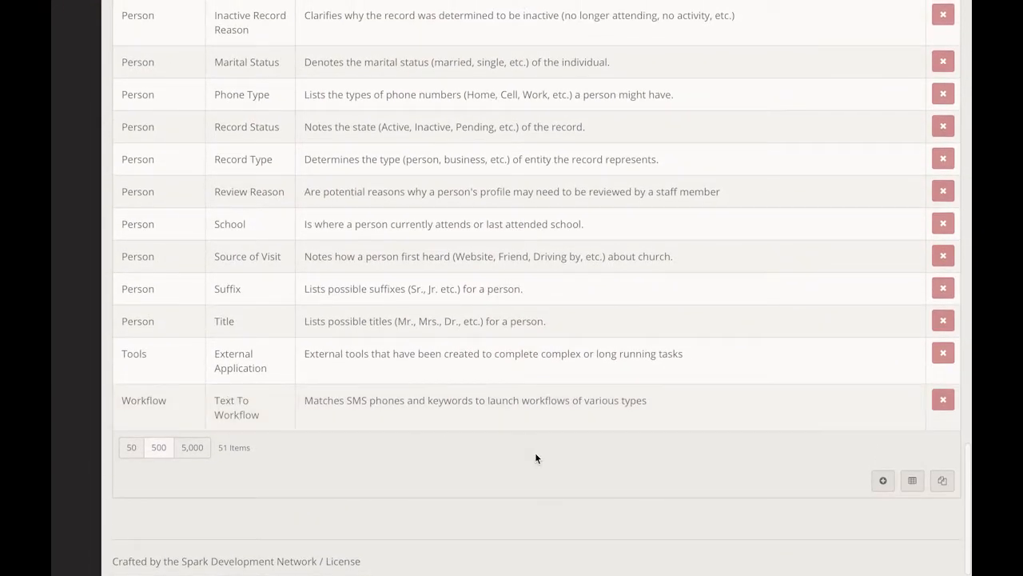
{"action": "left_click", "coordinate": [512, 409]}
{"action": "scroll", "coordinate": [382, 431], "scroll_direction": "down", "scroll_amount": 4}
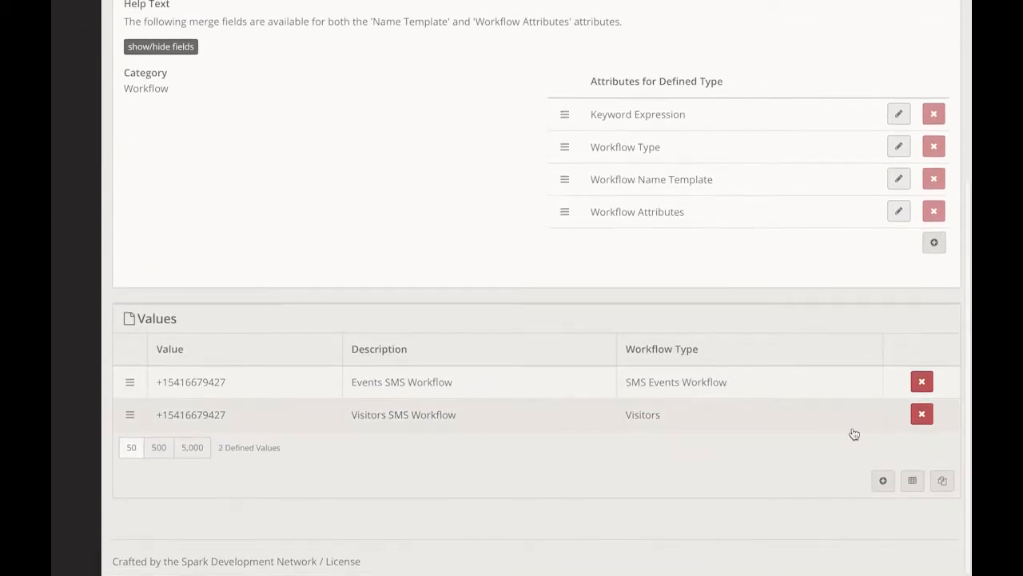
{"action": "left_click", "coordinate": [882, 480]}
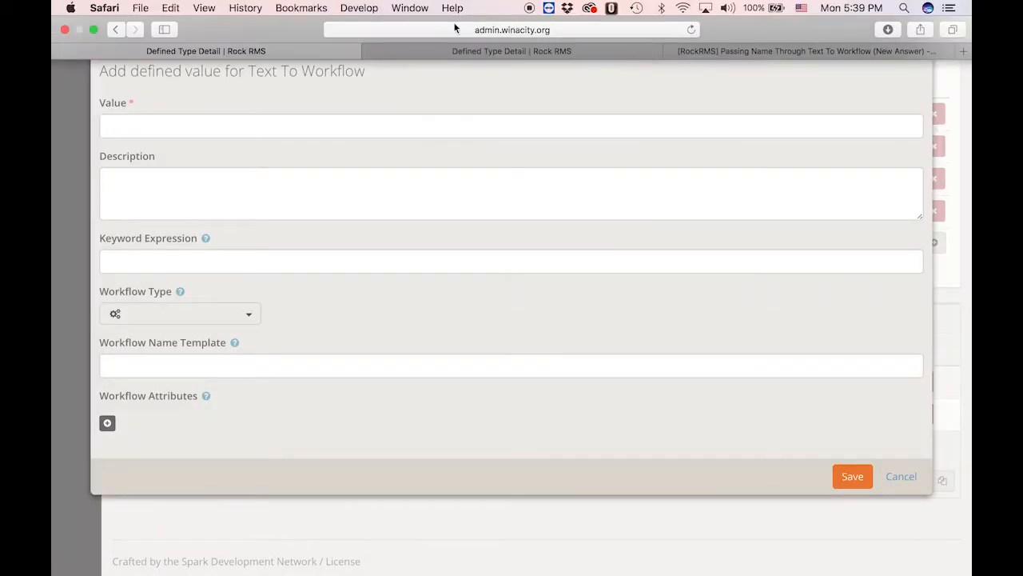
- Copy the phone number from the existing Events SMS Workflow value into the new defined value's Value field
{"action": "left_click", "coordinate": [473, 51]}
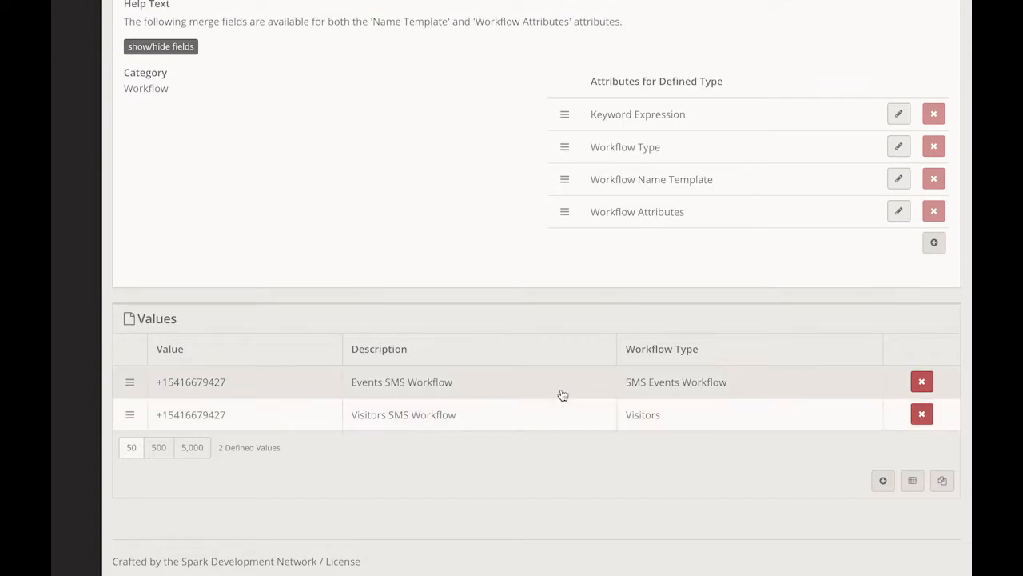
{"action": "left_click", "coordinate": [563, 395]}
{"action": "triple_click", "coordinate": [242, 130]}
{"action": "key", "text": "super+c"}
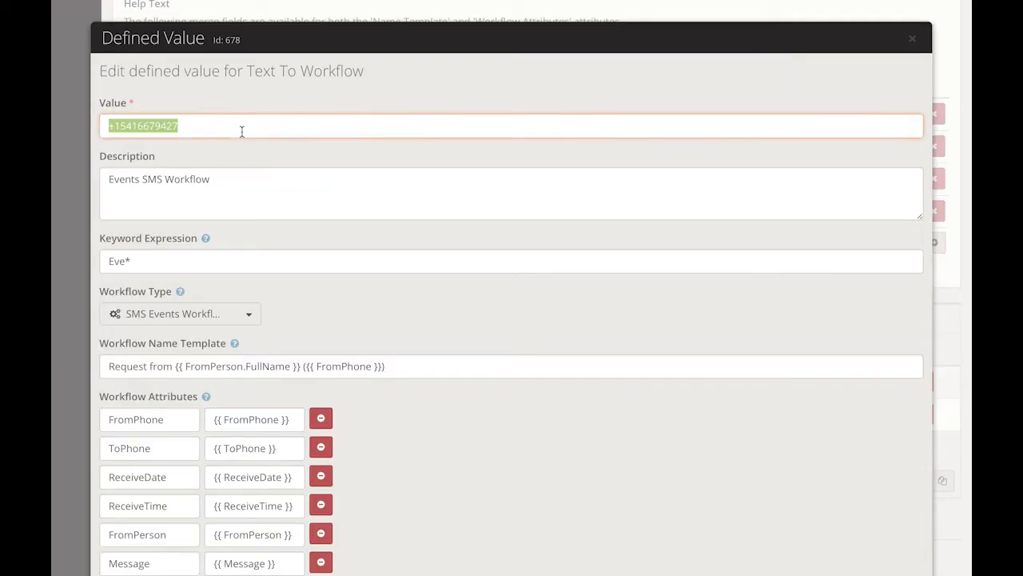
{"action": "left_click", "coordinate": [283, 50]}
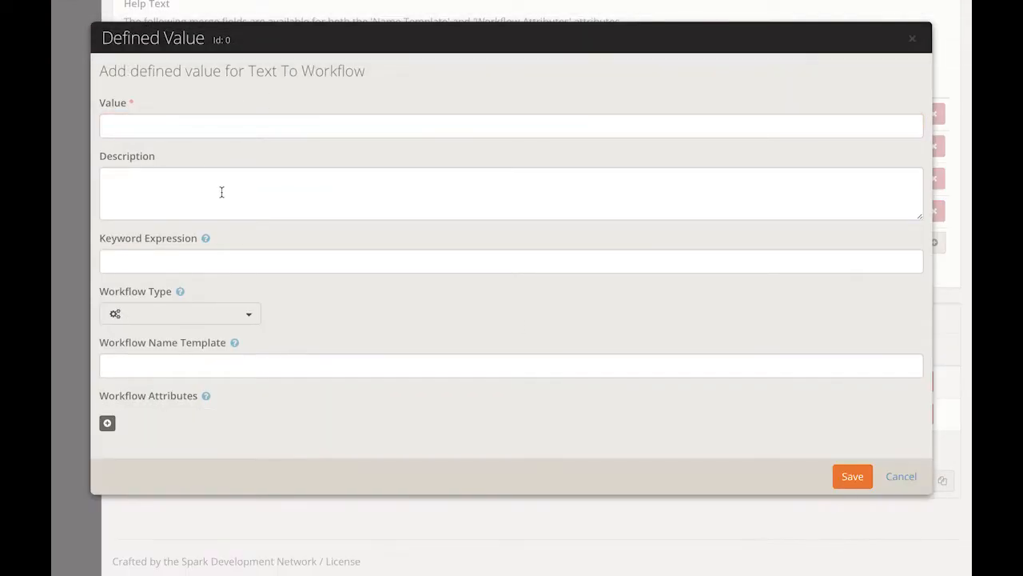
{"action": "left_click", "coordinate": [202, 132]}
{"action": "key", "text": "super+v"}
- Check the description of the Events SMS Workflow value and describe the new defined value as "SMS Test"
{"action": "mouse_move", "coordinate": [450, 4]}
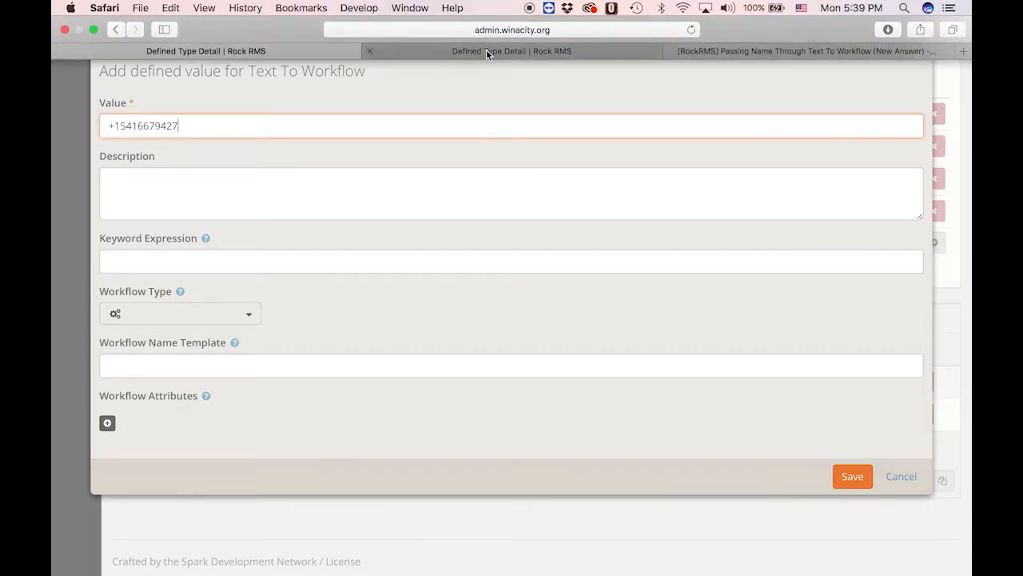
{"action": "left_click", "coordinate": [486, 50]}
{"action": "left_click", "coordinate": [270, 190]}
{"action": "key", "text": "super+a"}
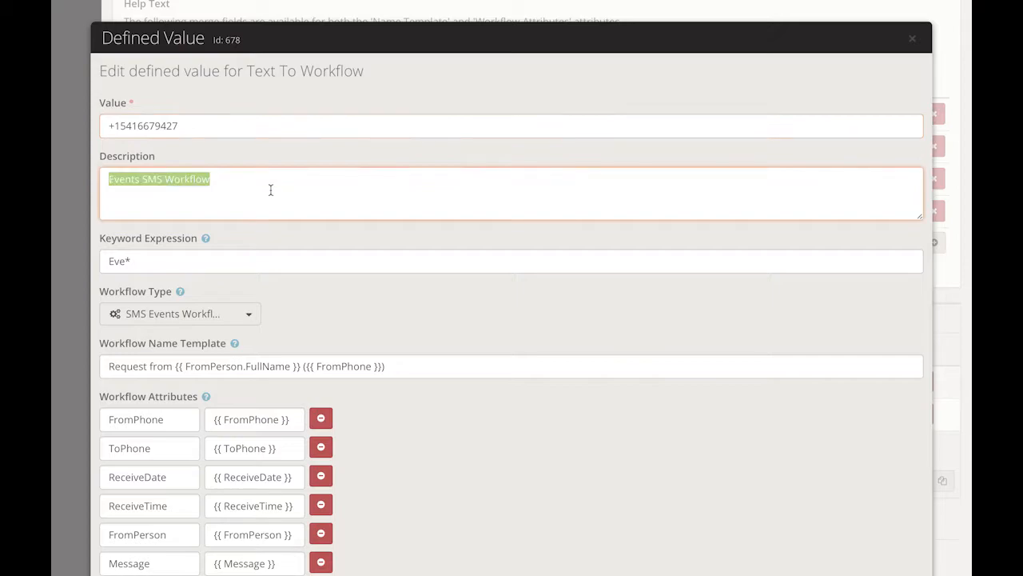
{"action": "mouse_move", "coordinate": [198, 4]}
{"action": "left_click", "coordinate": [197, 54]}
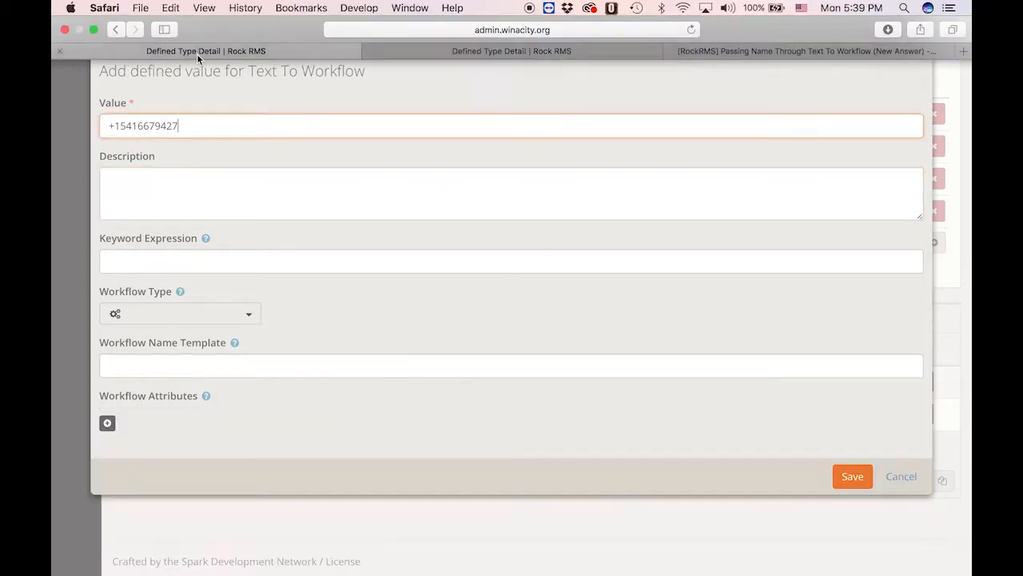
{"action": "left_click", "coordinate": [185, 194]}
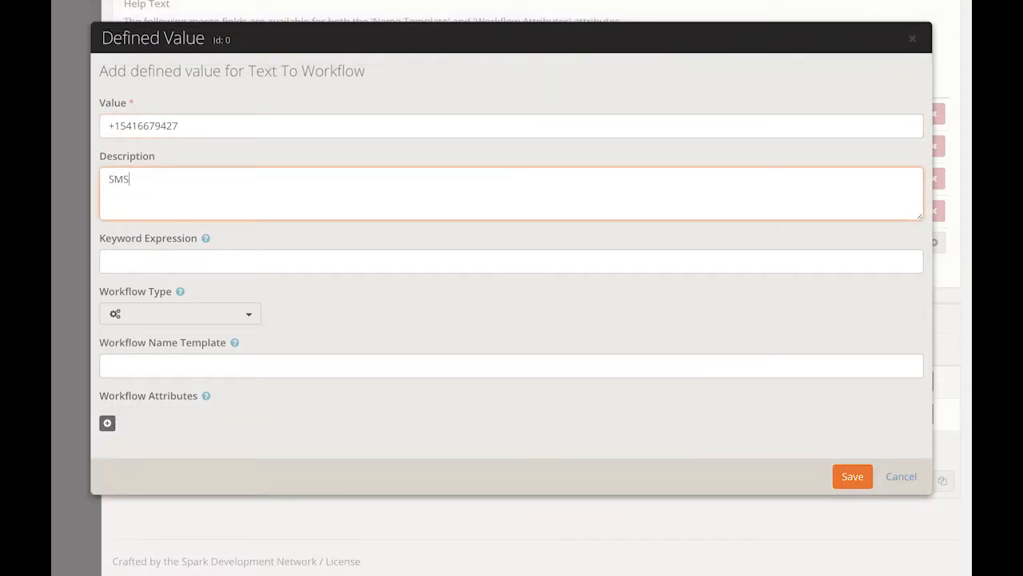
- Using the existing events value as a model, set the new value's keyword expression to "Tes*"
{"action": "mouse_move", "coordinate": [494, 2]}
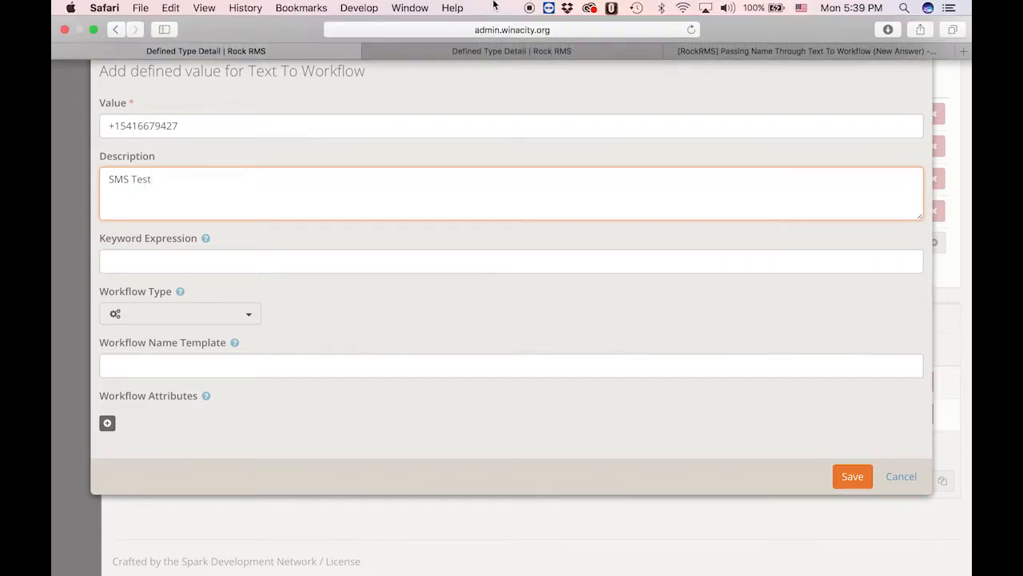
{"action": "left_click", "coordinate": [487, 45]}
{"action": "key", "text": "Tab"}
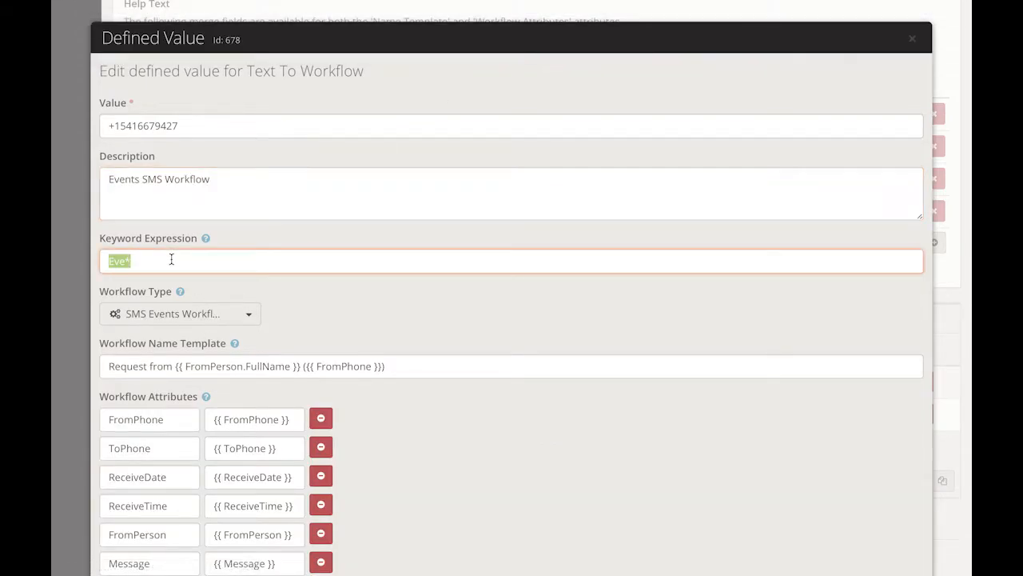
{"action": "mouse_move", "coordinate": [270, 4]}
{"action": "left_click", "coordinate": [247, 46]}
{"action": "left_click", "coordinate": [186, 261]}
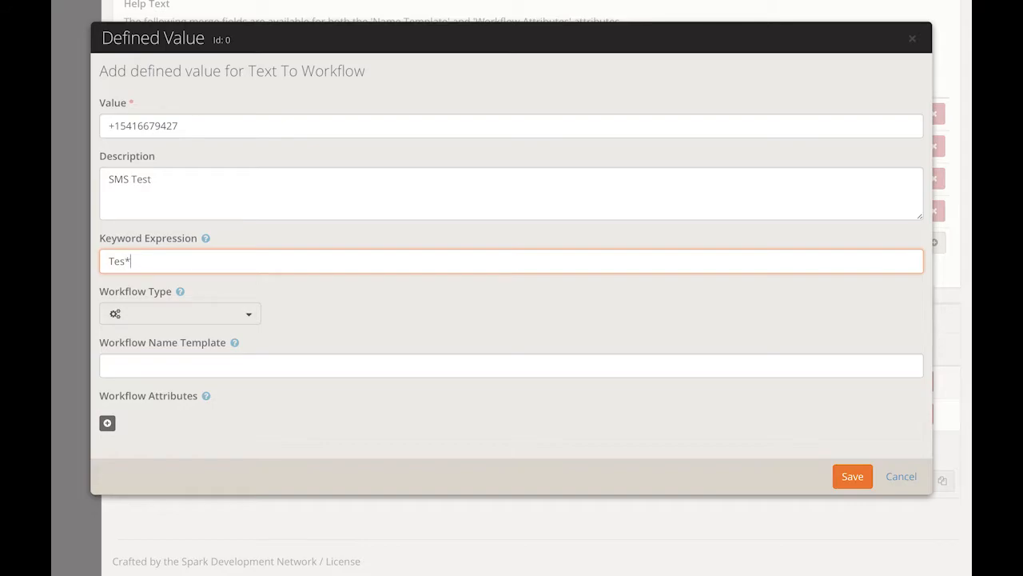
- Copy the workflow name template "Request from {{ FromPerson.FullName }} ({{ FromPhone }})" from the events value into the new defined value
{"action": "mouse_move", "coordinate": [384, 4]}
{"action": "left_click", "coordinate": [424, 51]}
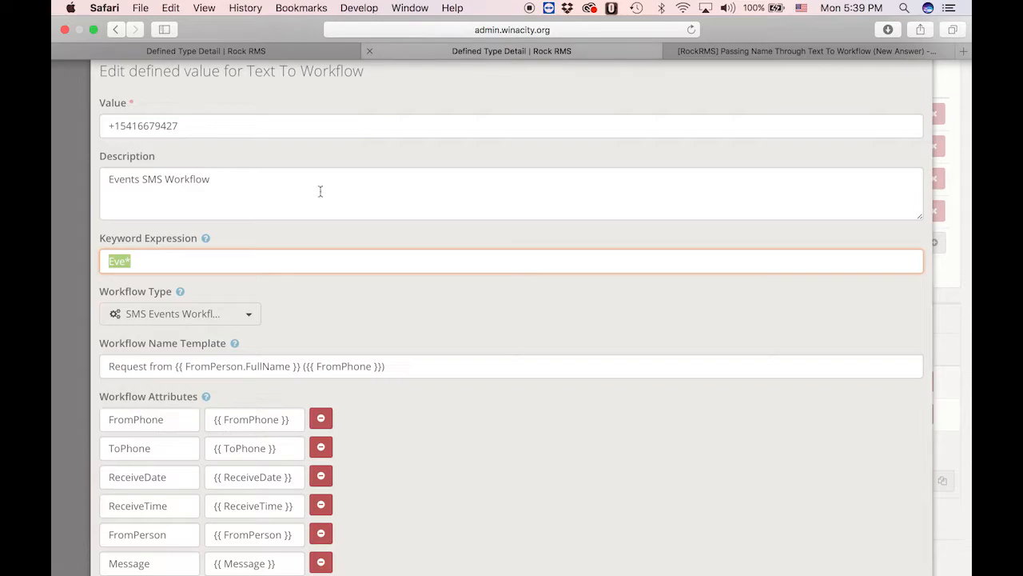
{"action": "triple_click", "coordinate": [243, 370]}
{"action": "key", "text": "super+c"}
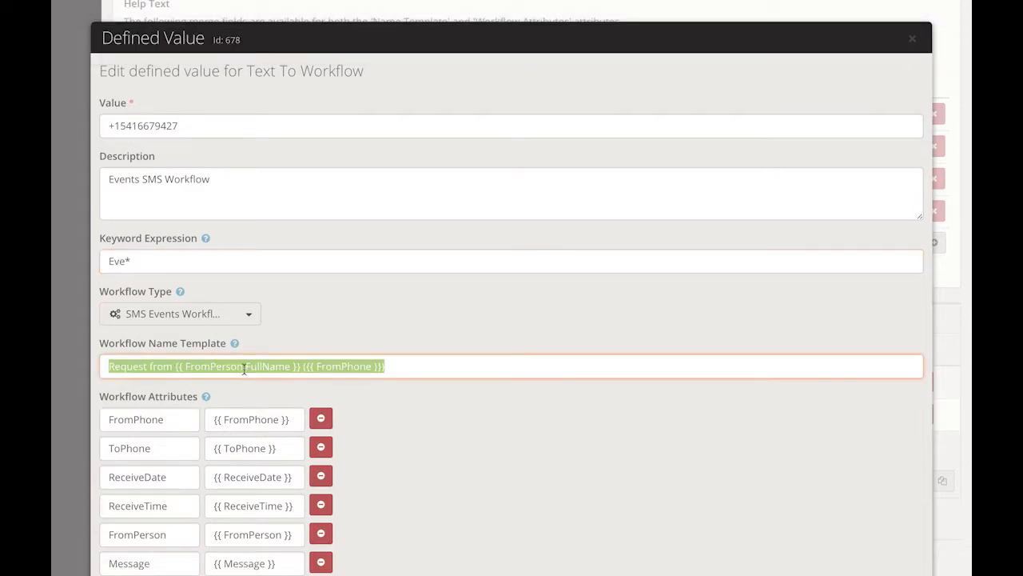
{"action": "mouse_move", "coordinate": [279, 4]}
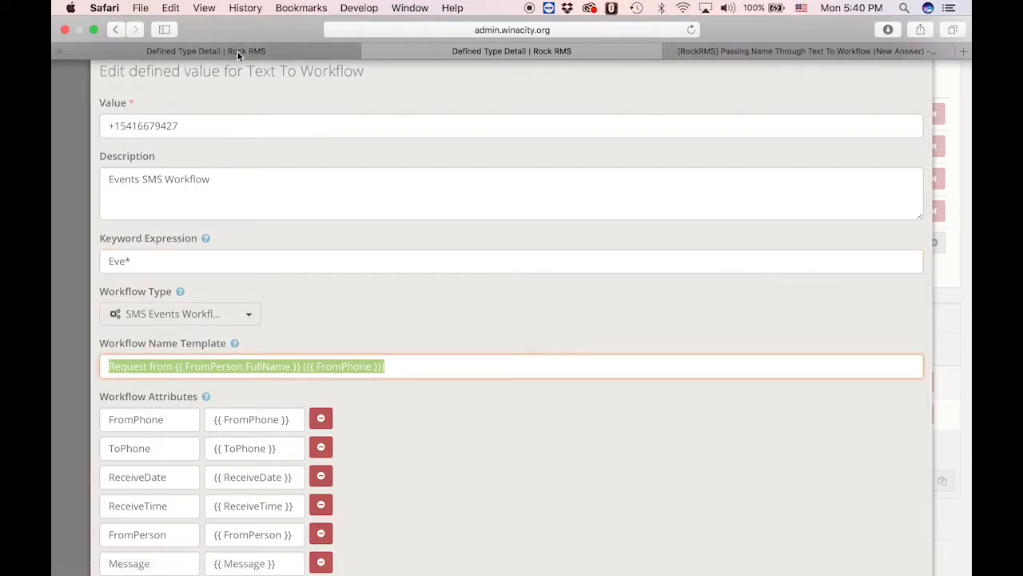
{"action": "left_click", "coordinate": [236, 51]}
{"action": "left_click", "coordinate": [187, 366]}
{"action": "key", "text": "super+v"}
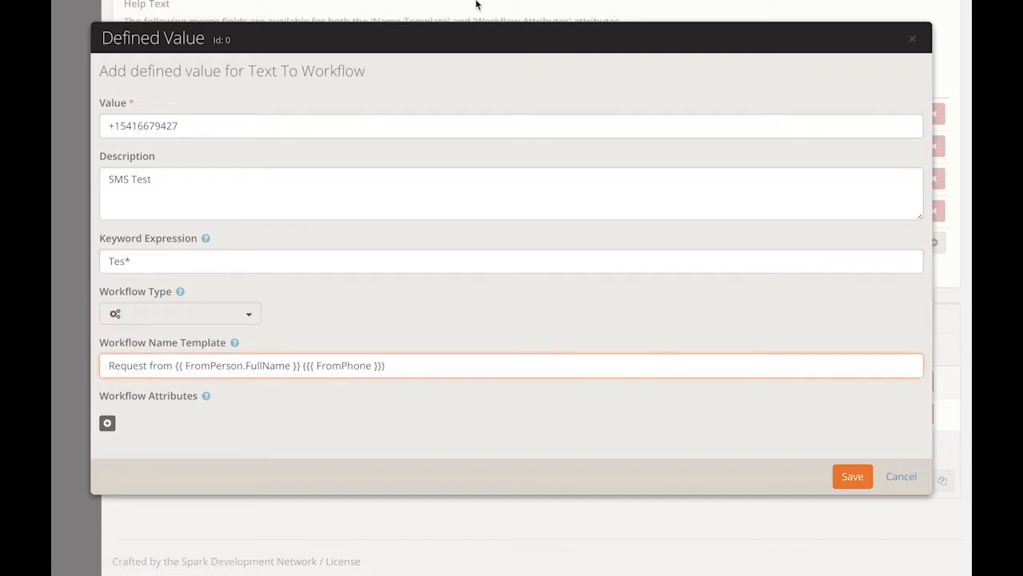
- Copy the {{ FromPhone }} merge template from the events value into a new workflow attribute keyed "FromPhone" on the SMS Test value
{"action": "mouse_move", "coordinate": [484, 20]}
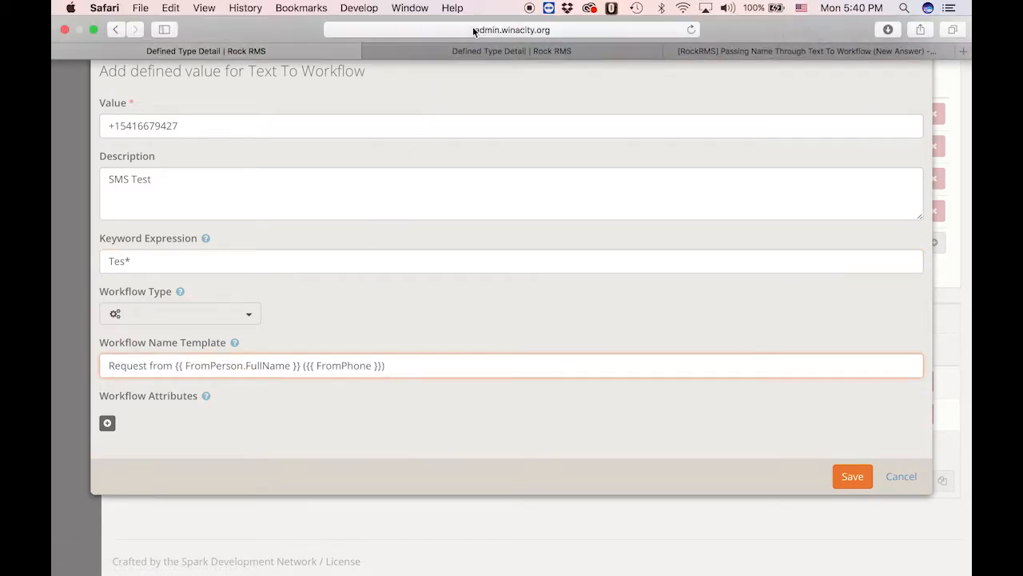
{"action": "left_click", "coordinate": [457, 51]}
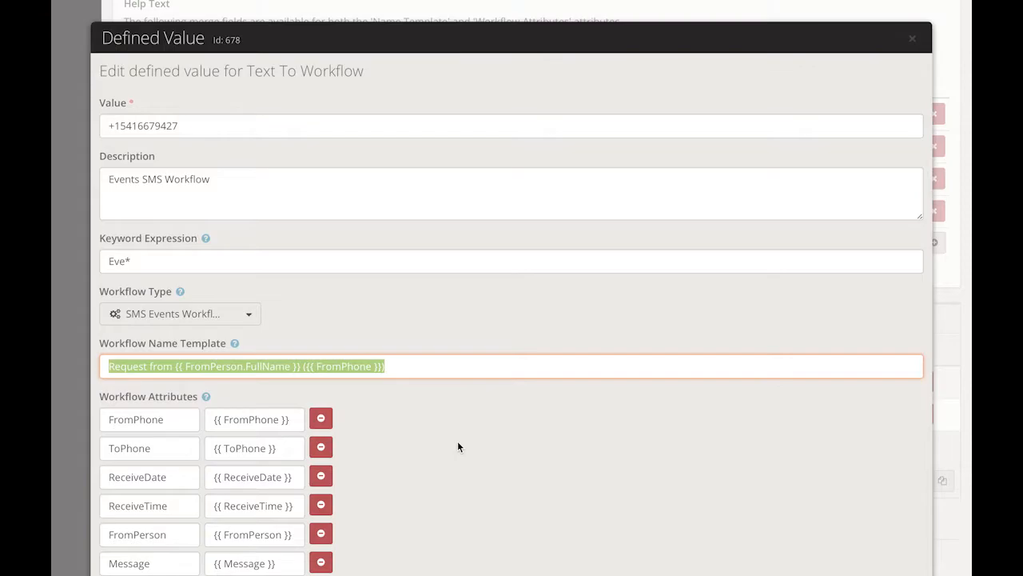
{"action": "scroll", "coordinate": [458, 444], "scroll_direction": "down", "scroll_amount": 3}
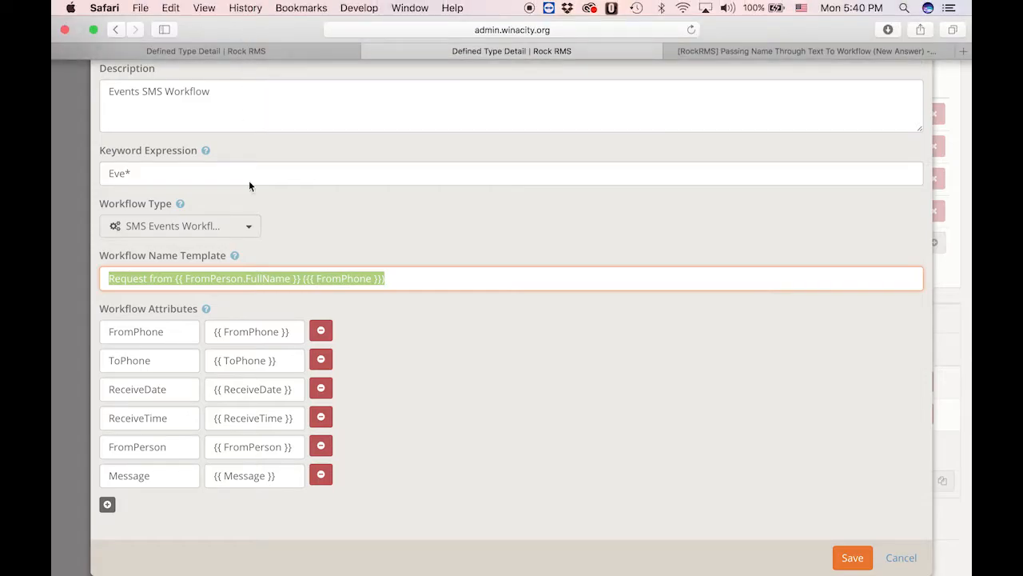
{"action": "triple_click", "coordinate": [253, 331]}
{"action": "key", "text": "ctrl+c"}
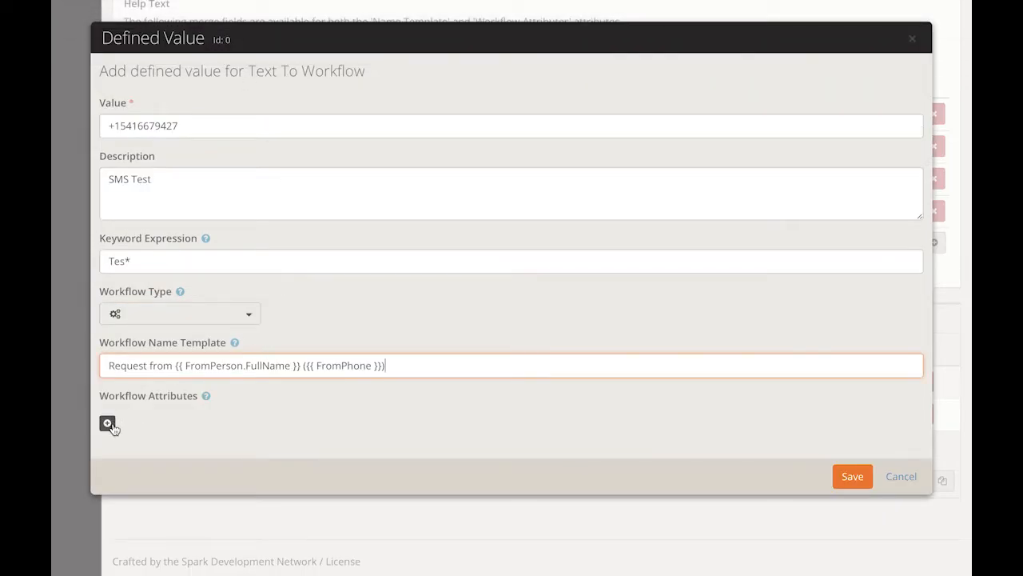
{"action": "left_click", "coordinate": [107, 422]}
{"action": "left_click", "coordinate": [232, 419]}
{"action": "key", "text": "ctrl+v"}
{"action": "left_click", "coordinate": [168, 421]}
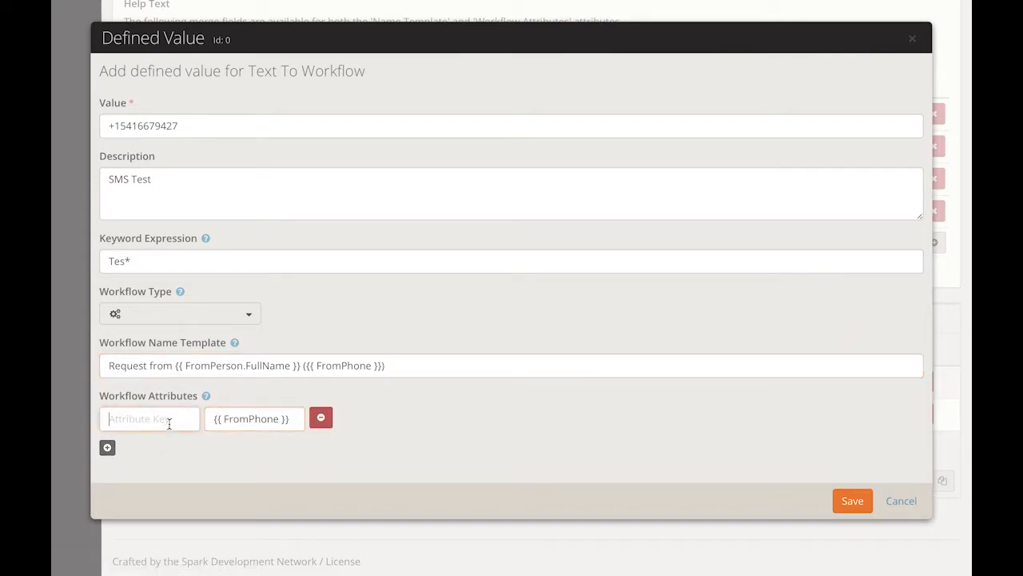
{"action": "type", "text": "Fr"}
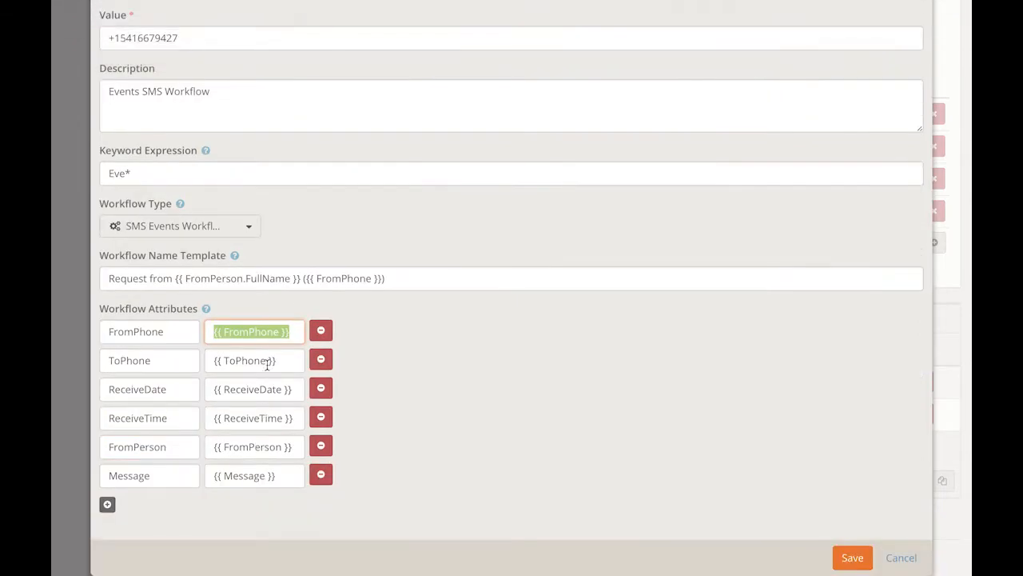
- Add a "ToPhone" workflow attribute to the SMS Test value, copying its {{ ToPhone }} template from the events value
{"action": "triple_click", "coordinate": [267, 360]}
{"action": "key", "text": "ctrl+c"}
{"action": "mouse_move", "coordinate": [181, 4]}
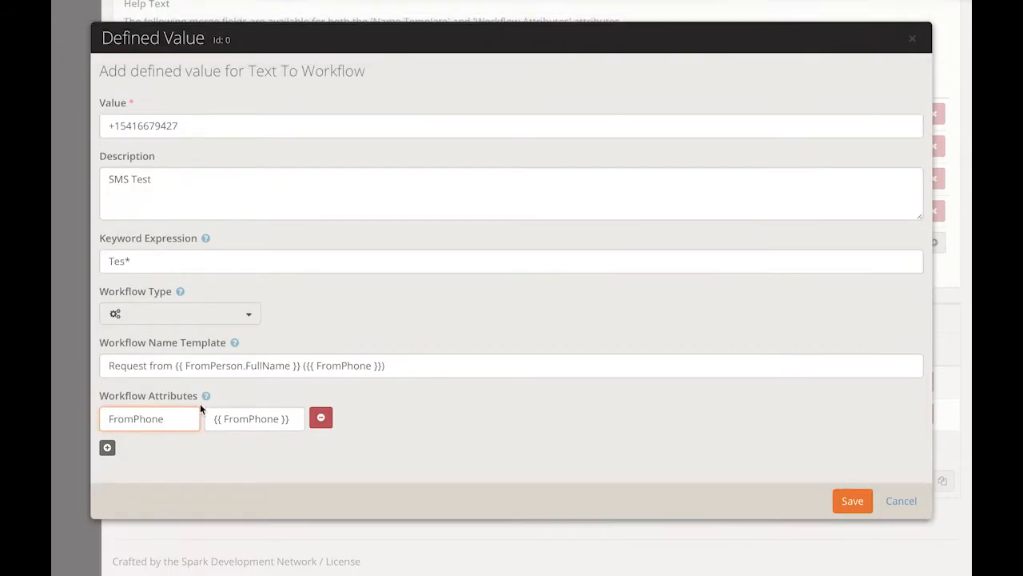
{"action": "left_click", "coordinate": [107, 446]}
{"action": "left_click", "coordinate": [237, 448]}
{"action": "key", "text": "ctrl+v"}
{"action": "left_click", "coordinate": [137, 448]}
{"action": "type", "text": "RTo"}
{"action": "key", "text": "BackSpace"}
{"action": "key", "text": "BackSpace"}
{"action": "key", "text": "BackSpace"}
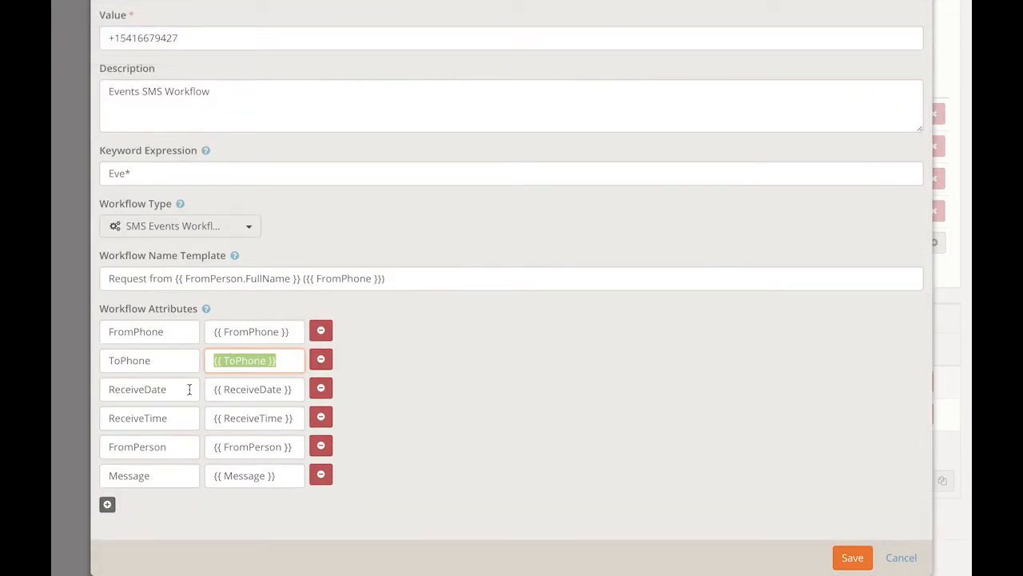
- Add a "ReceiveDate" workflow attribute to the SMS Test value, copying its {{ ReceiveDate }} template from the events value
{"action": "triple_click", "coordinate": [242, 389]}
{"action": "key", "text": "ctrl+c"}
{"action": "left_click", "coordinate": [201, 9]}
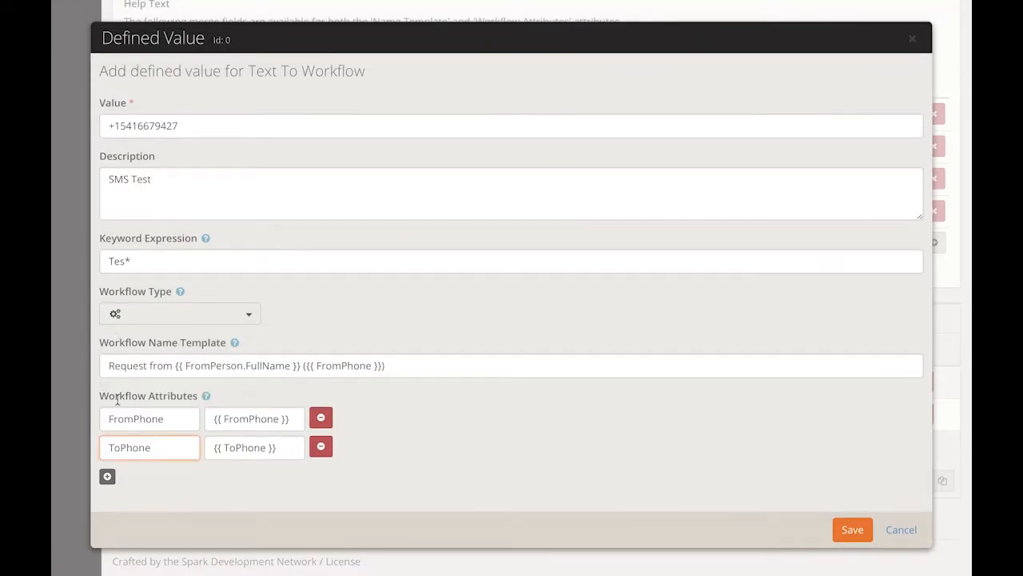
{"action": "left_click", "coordinate": [107, 476]}
{"action": "left_click", "coordinate": [223, 478]}
{"action": "key", "text": "ctrl+v"}
{"action": "left_click", "coordinate": [164, 477]}
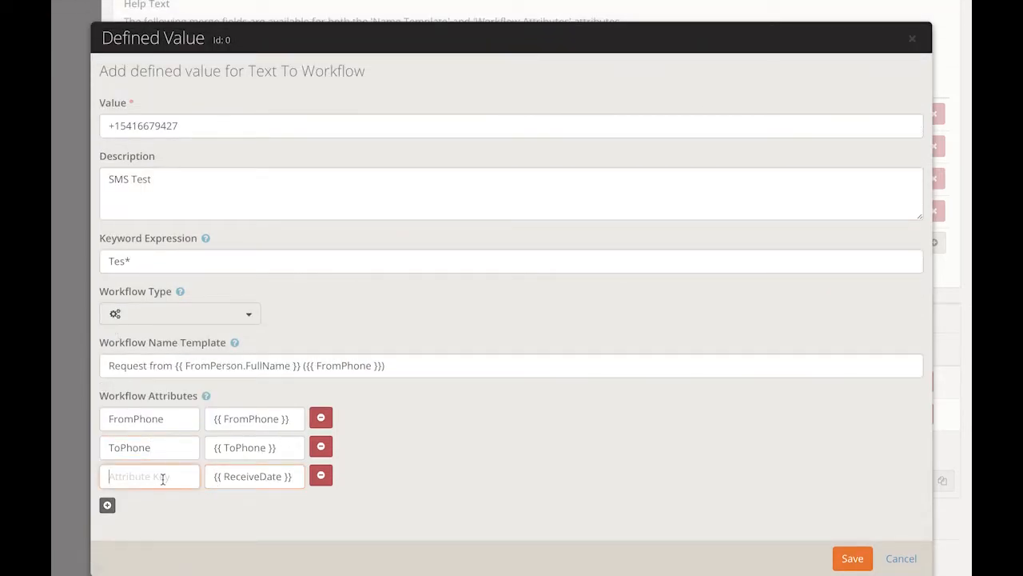
{"action": "type", "text": "Rec"}
- Add a "ReceiveTime" workflow attribute to the SMS Test value, copying its {{ ReceiveTime }} template from the events value
{"action": "mouse_move", "coordinate": [458, 4]}
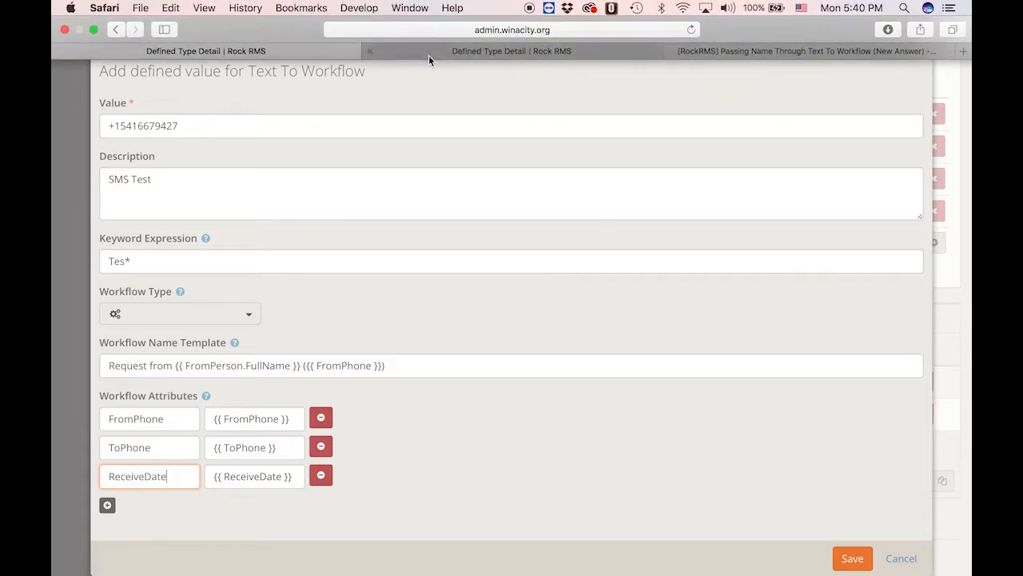
{"action": "left_click", "coordinate": [432, 55]}
{"action": "left_click", "coordinate": [263, 420]}
{"action": "key", "text": "super+c"}
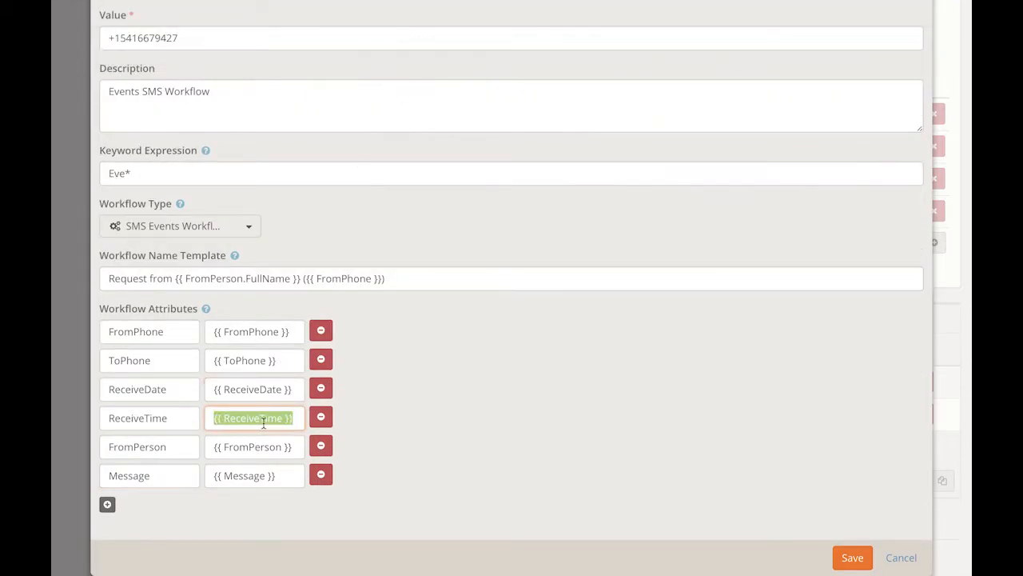
{"action": "mouse_move", "coordinate": [198, 4]}
{"action": "left_click", "coordinate": [211, 51]}
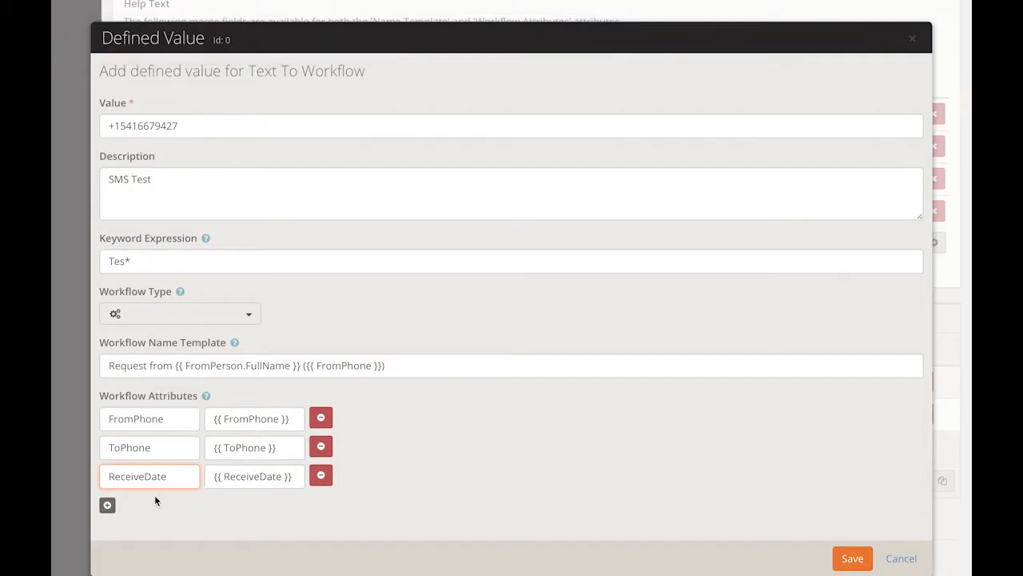
{"action": "left_click", "coordinate": [106, 505]}
{"action": "left_click", "coordinate": [221, 504]}
{"action": "key", "text": "super+v"}
{"action": "left_click", "coordinate": [165, 506]}
{"action": "type", "text": "Re"}
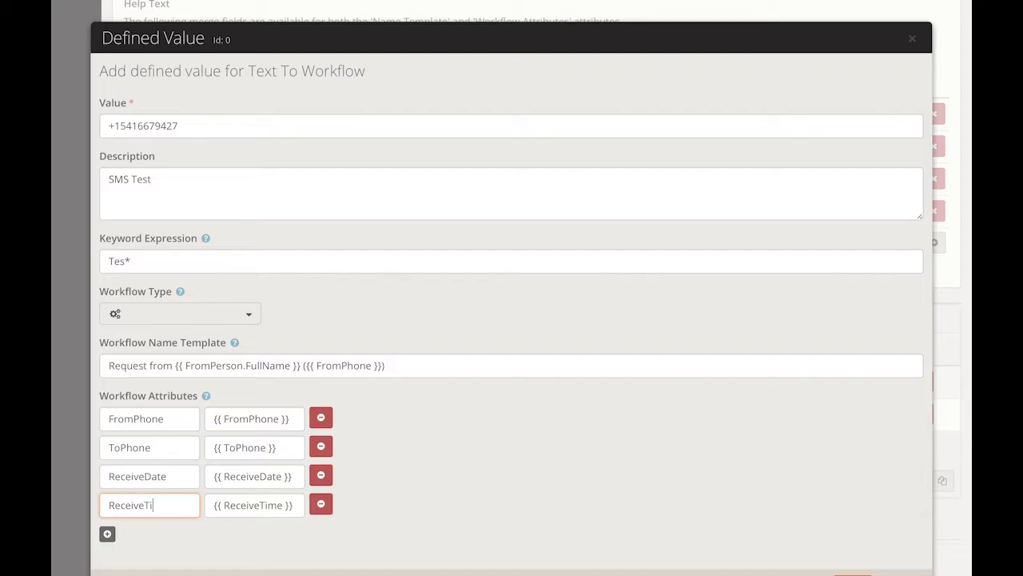
- Add a "FromPerson" workflow attribute to the SMS Test value, copying its {{ FromPerson }} template from the events value
{"action": "mouse_move", "coordinate": [443, 25]}
{"action": "left_click", "coordinate": [446, 47]}
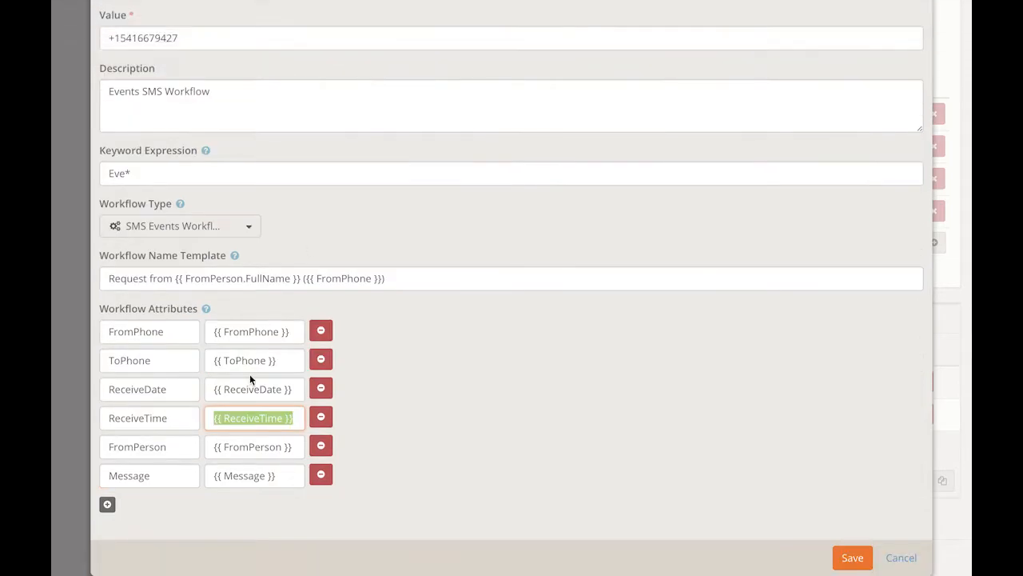
{"action": "triple_click", "coordinate": [251, 451]}
{"action": "key", "text": "ctrl+c"}
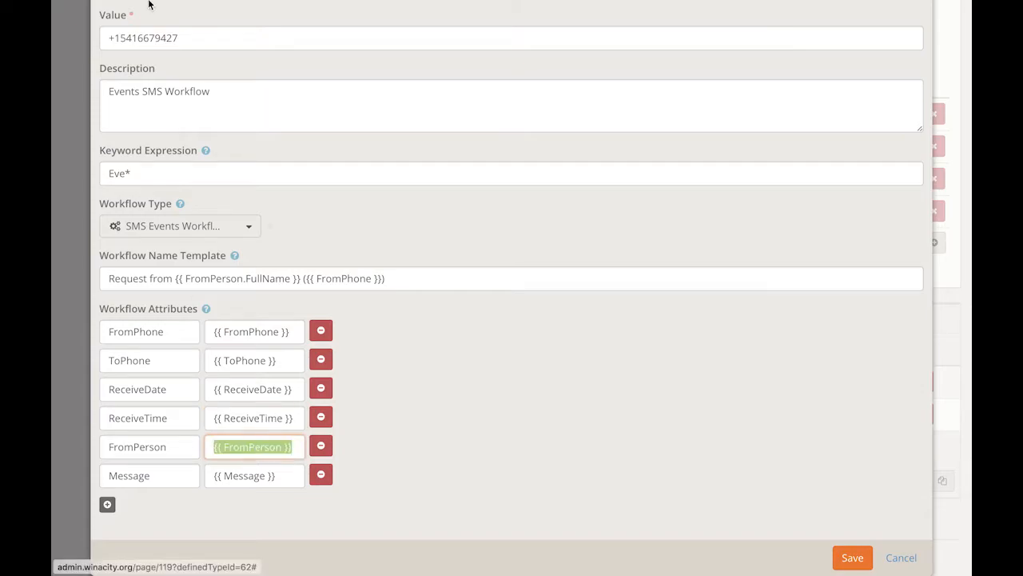
{"action": "left_click", "coordinate": [171, 50]}
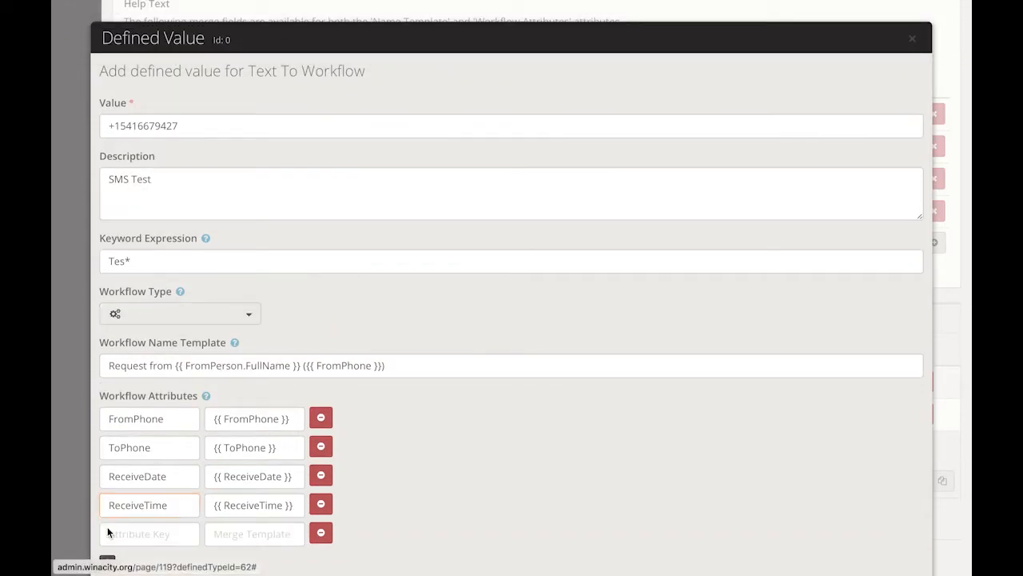
{"action": "left_click", "coordinate": [239, 536]}
{"action": "key", "text": "ctrl+v"}
{"action": "left_click", "coordinate": [162, 541]}
{"action": "type", "text": "Fr"}
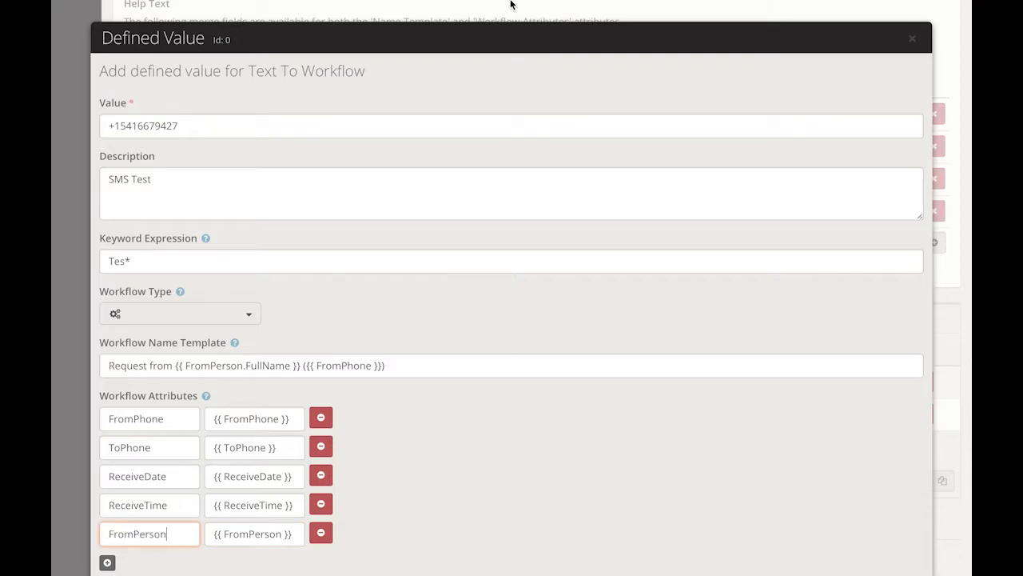
- Add a "Message" workflow attribute with the copied {{ Message }} template and save the SMS Test defined value
{"action": "left_click", "coordinate": [417, 47]}
{"action": "left_click", "coordinate": [283, 485]}
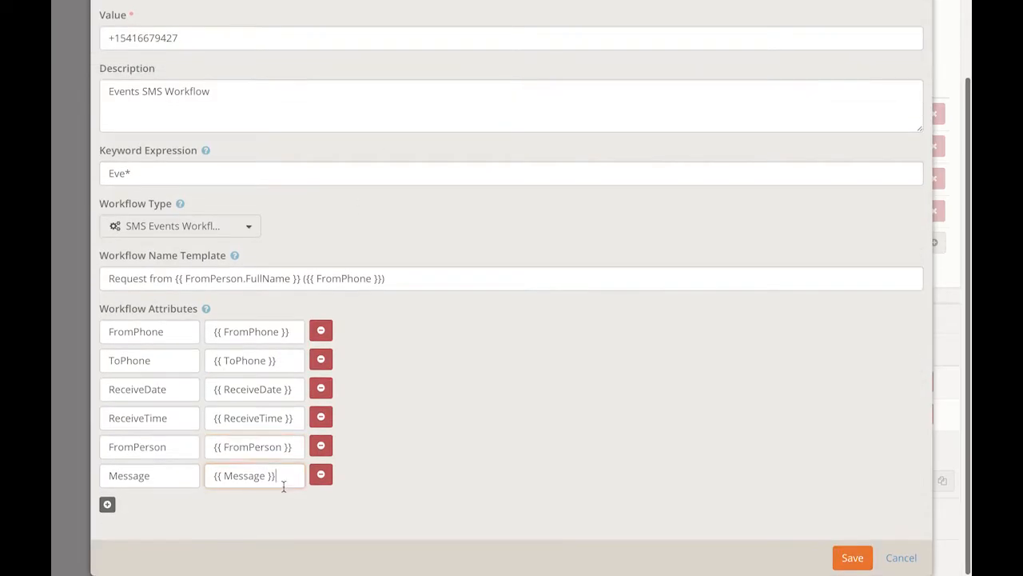
{"action": "key", "text": "ctrl+a"}
{"action": "key", "text": "ctrl+c"}
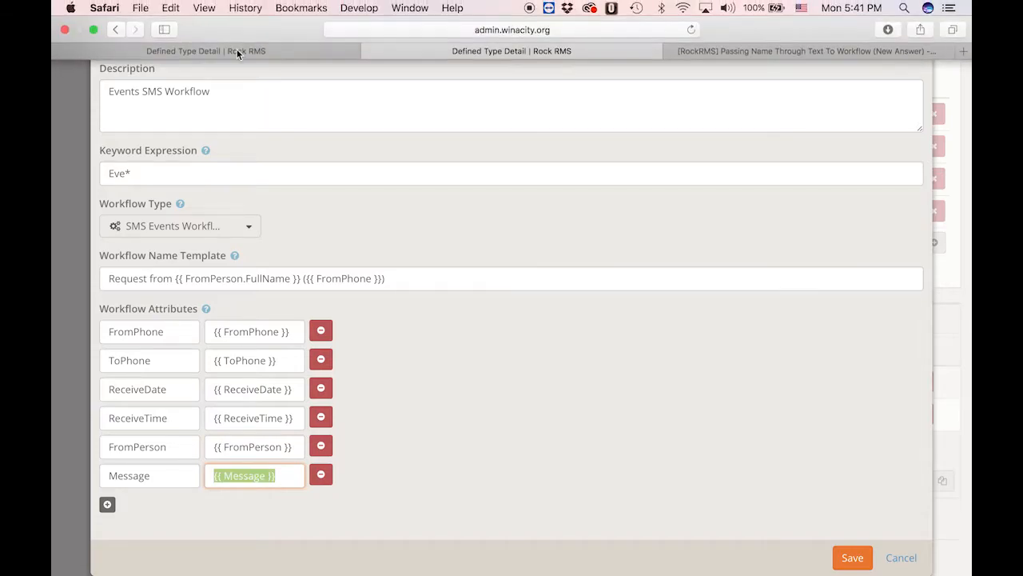
{"action": "left_click", "coordinate": [235, 57]}
{"action": "left_click", "coordinate": [107, 502]}
{"action": "left_click", "coordinate": [237, 505]}
{"action": "key", "text": "ctrl+v"}
{"action": "left_click", "coordinate": [161, 505]}
{"action": "type", "text": "M"}
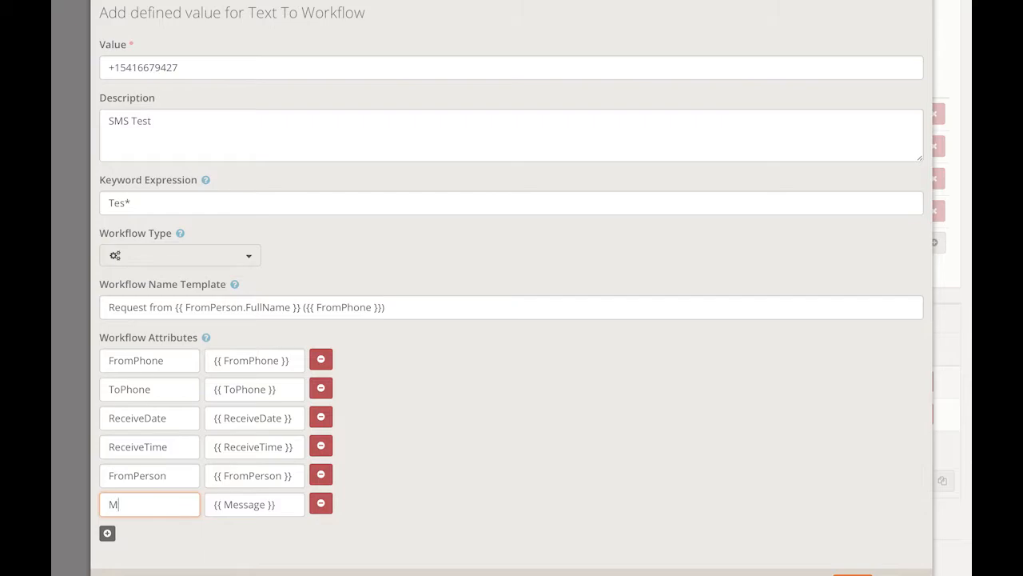
{"action": "scroll", "coordinate": [621, 402], "scroll_direction": "down", "scroll_amount": 2}
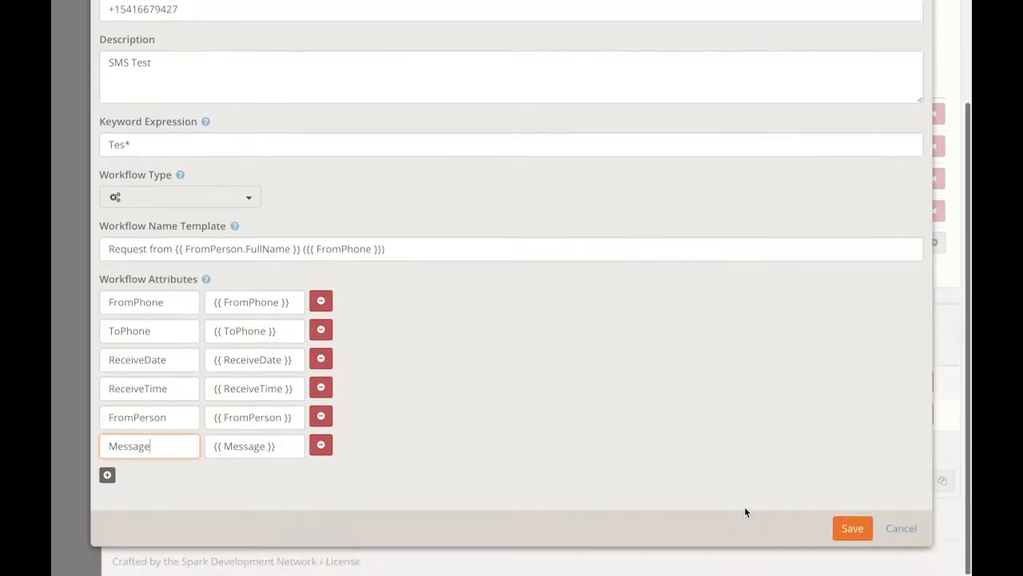
{"action": "left_click", "coordinate": [851, 557]}
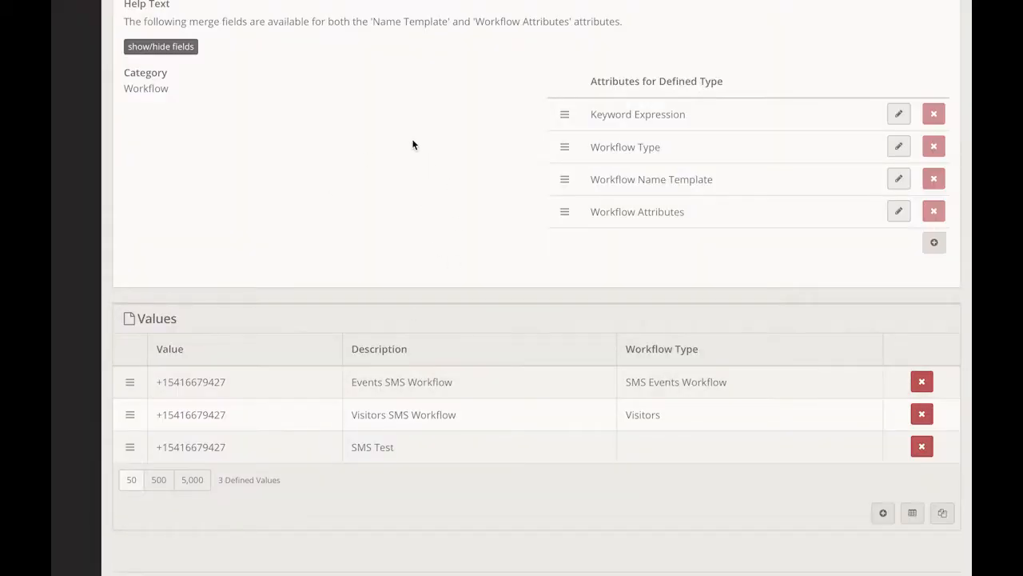
- In the Workflow Configuration of the General Settings, make a copy of the Visitors workflow type from the SMS Workflows category
{"action": "scroll", "coordinate": [418, 161], "scroll_direction": "up", "scroll_amount": 5}
{"action": "mouse_move", "coordinate": [389, 4]}
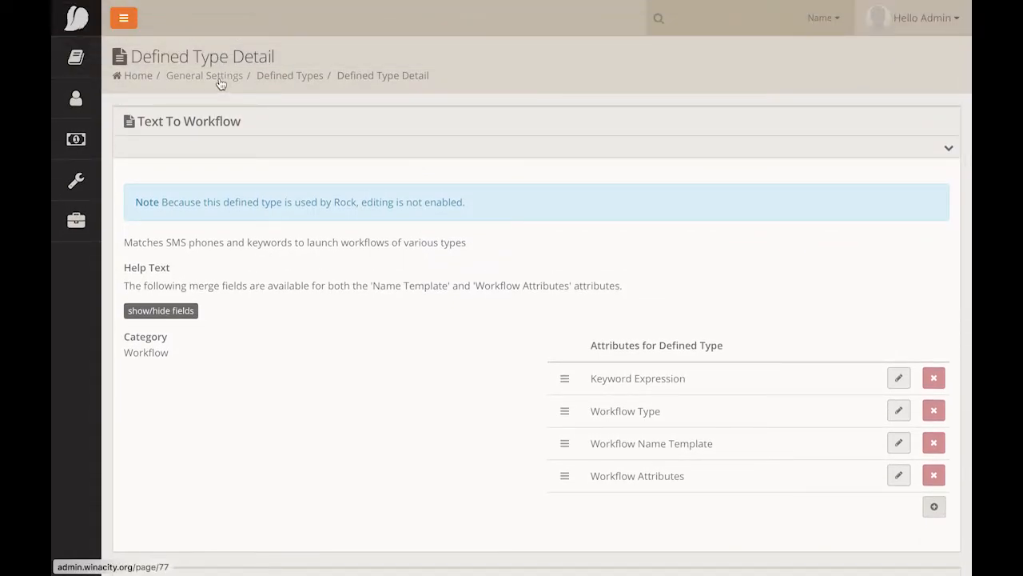
{"action": "left_click", "coordinate": [219, 78]}
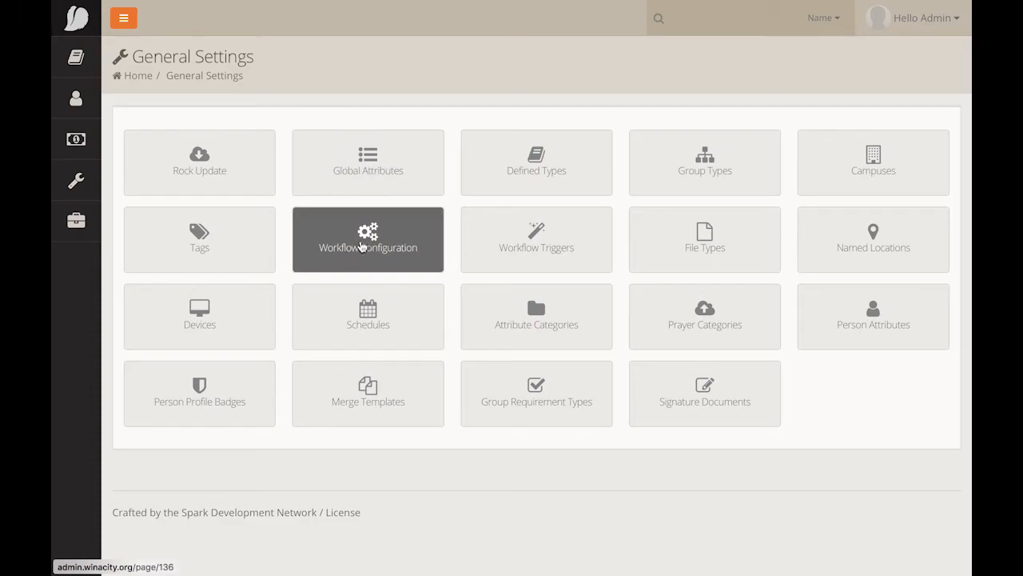
{"action": "left_click", "coordinate": [352, 263]}
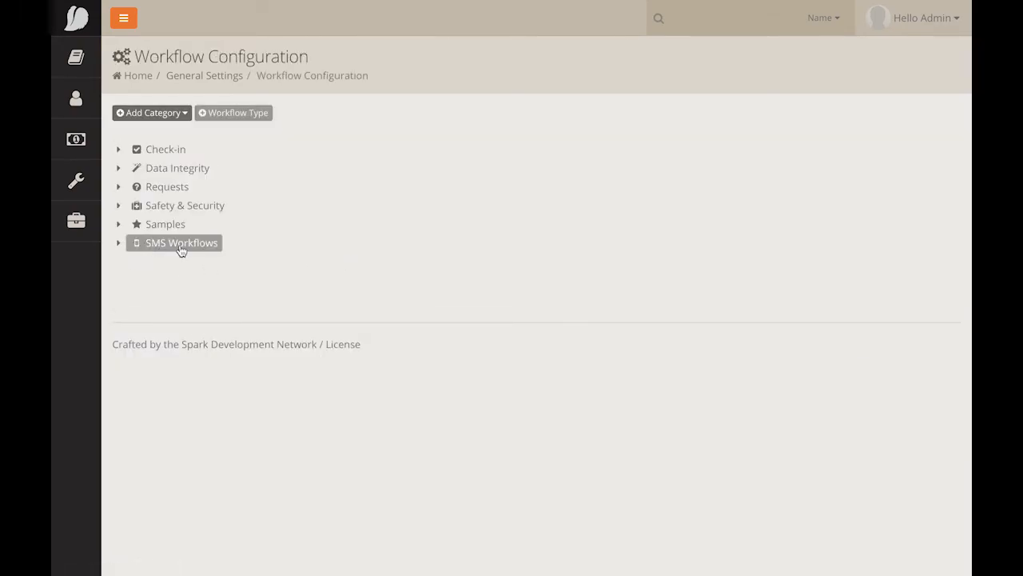
{"action": "left_click", "coordinate": [119, 244]}
{"action": "left_click", "coordinate": [157, 280]}
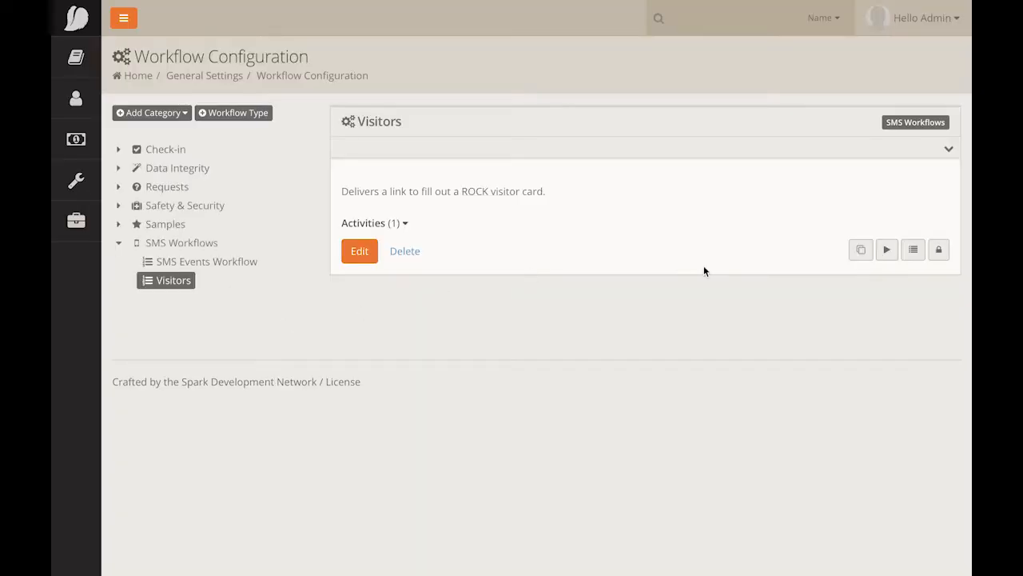
{"action": "left_click", "coordinate": [862, 257]}
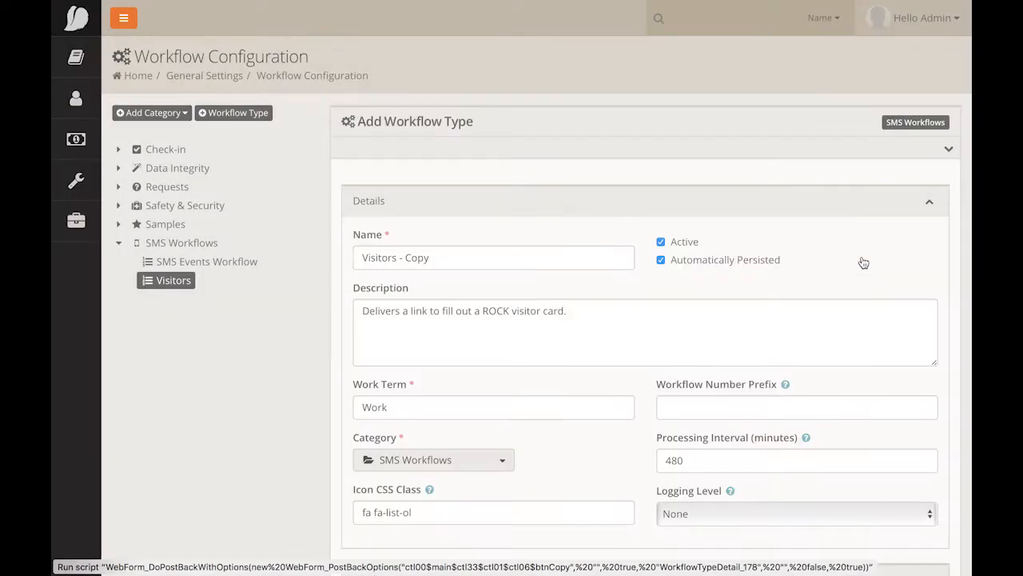
- Name the copied workflow type "Test SMS" and set its description to "SMS Response Test"
{"action": "triple_click", "coordinate": [469, 256]}
{"action": "type", "text": "Test SMS"}
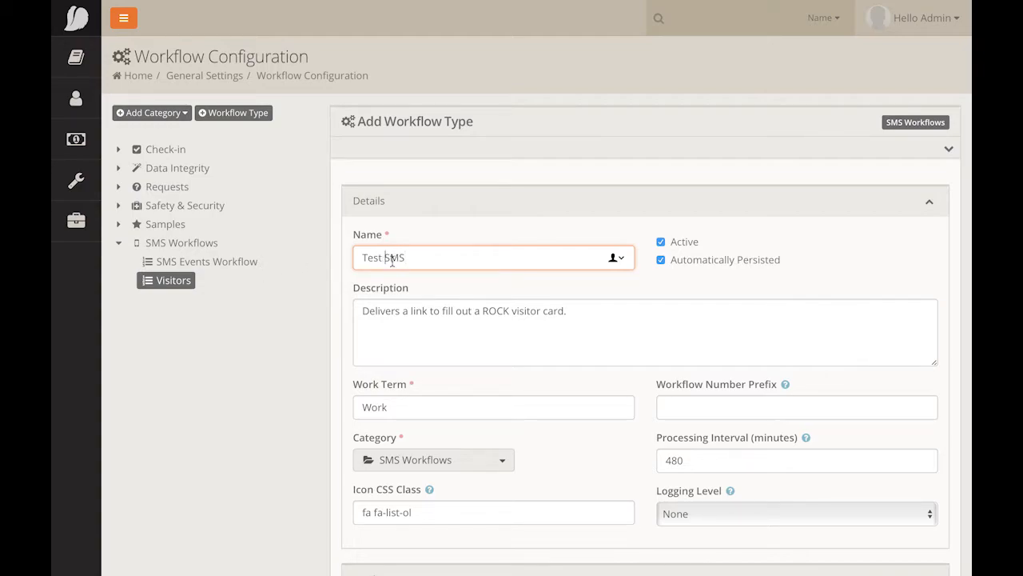
{"action": "left_click", "coordinate": [423, 336]}
{"action": "left_click_drag", "start_coordinate": [582, 305], "coordinate": [547, 310]}
{"action": "left_click_drag", "start_coordinate": [461, 304], "coordinate": [260, 304]}
{"action": "type", "text": "SMS Resp"}
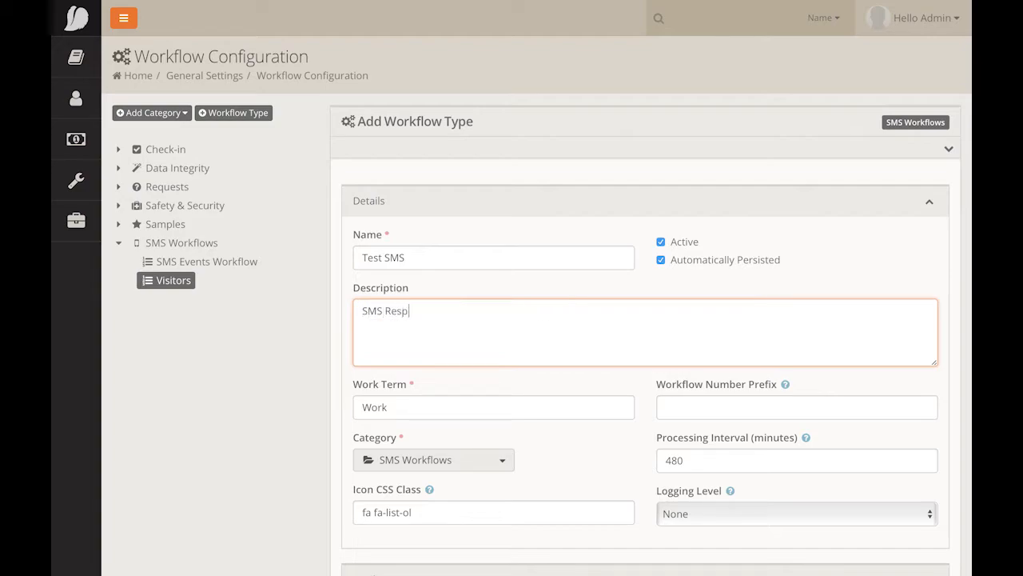
{"action": "type", "text": "onse Test"}
- Collapse the workflow type's details and review the names, keys and field types of its attributes
{"action": "scroll", "coordinate": [320, 351], "scroll_direction": "down", "scroll_amount": 3}
{"action": "scroll", "coordinate": [879, 96], "scroll_direction": "up", "scroll_amount": 1}
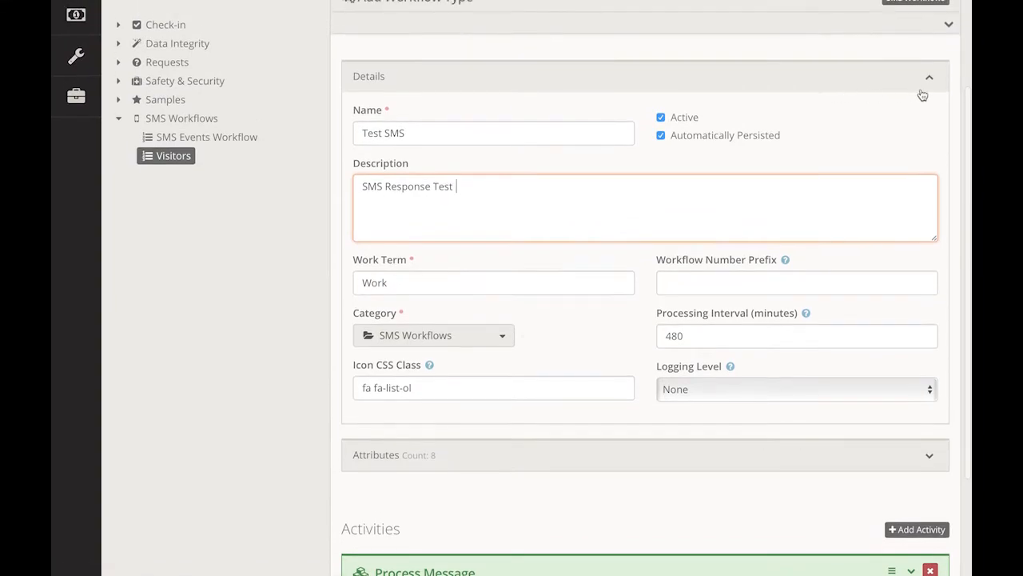
{"action": "left_click", "coordinate": [929, 81]}
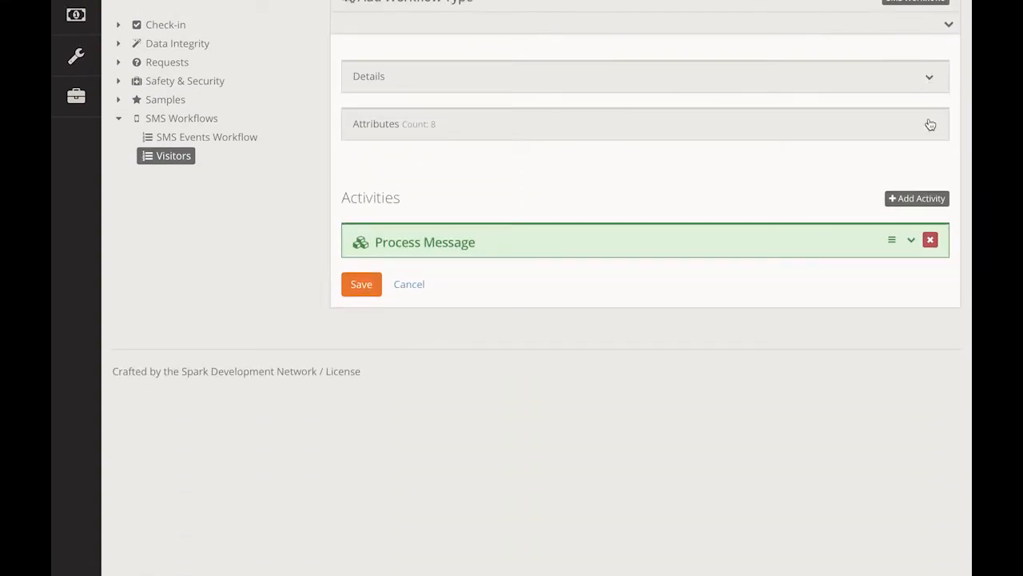
{"action": "left_click", "coordinate": [929, 128]}
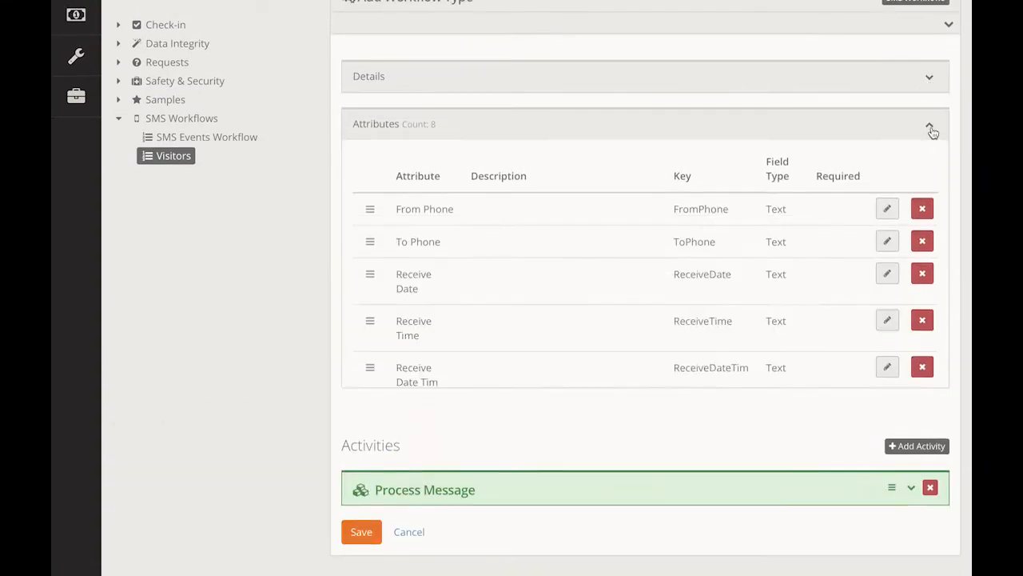
{"action": "scroll", "coordinate": [557, 346], "scroll_direction": "down", "scroll_amount": 1}
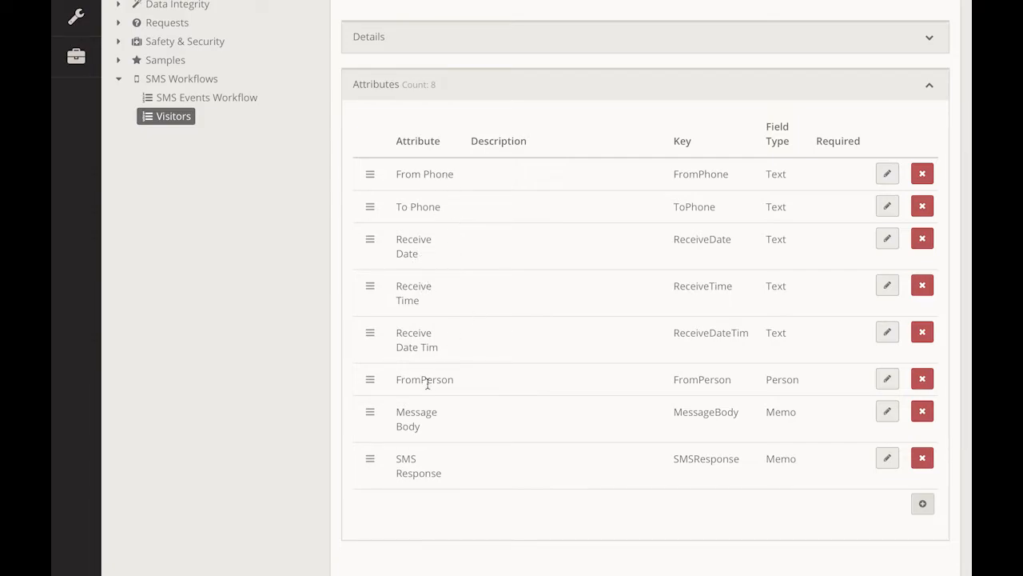
{"action": "left_click", "coordinate": [929, 85]}
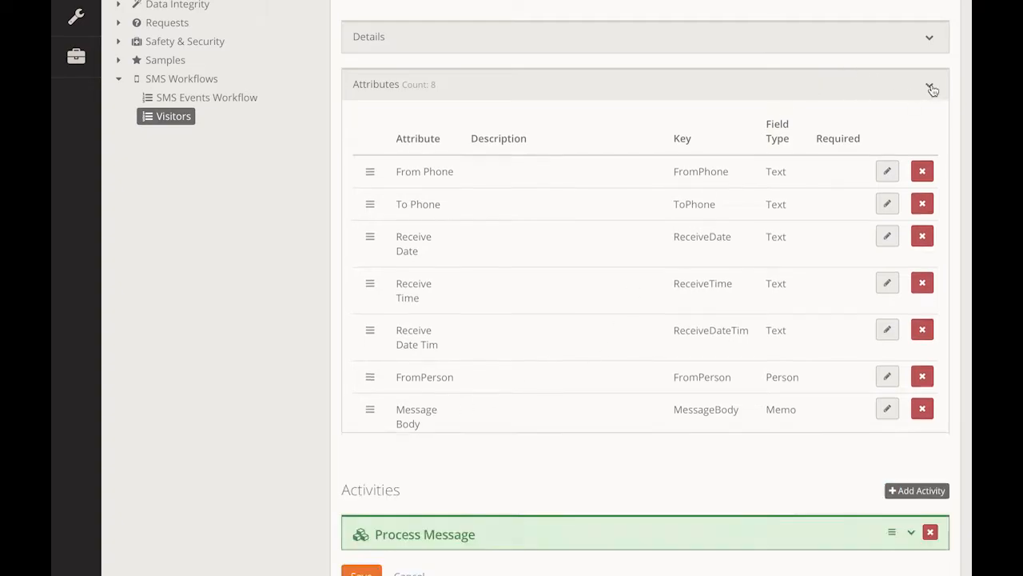
- Expand the Process Message activity and review the settings of its Set From PersonAttribute and Set Response actions
{"action": "left_click", "coordinate": [550, 213]}
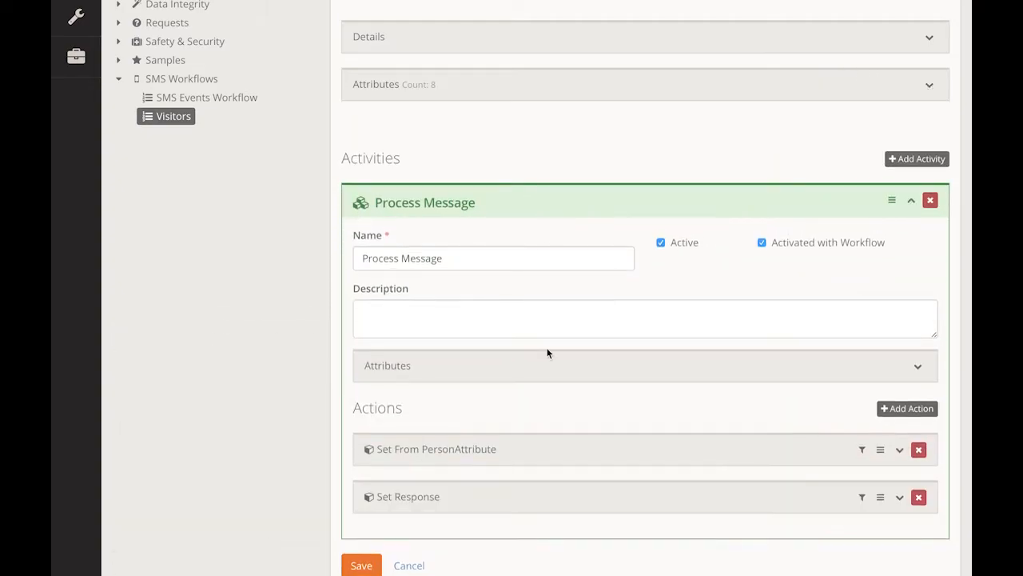
{"action": "scroll", "coordinate": [549, 352], "scroll_direction": "down", "scroll_amount": 1}
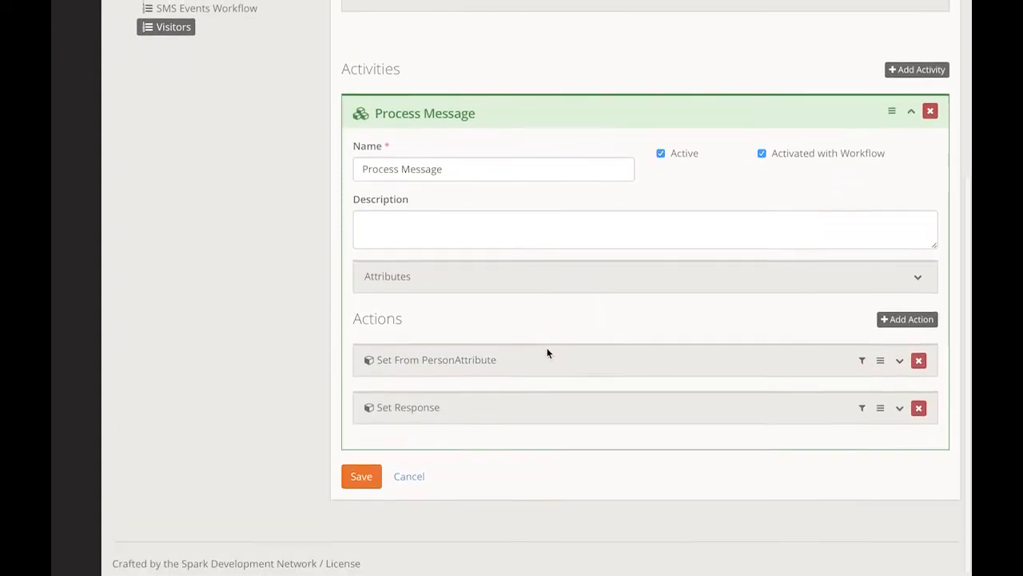
{"action": "left_click", "coordinate": [491, 364]}
{"action": "scroll", "coordinate": [491, 365], "scroll_direction": "down", "scroll_amount": 2}
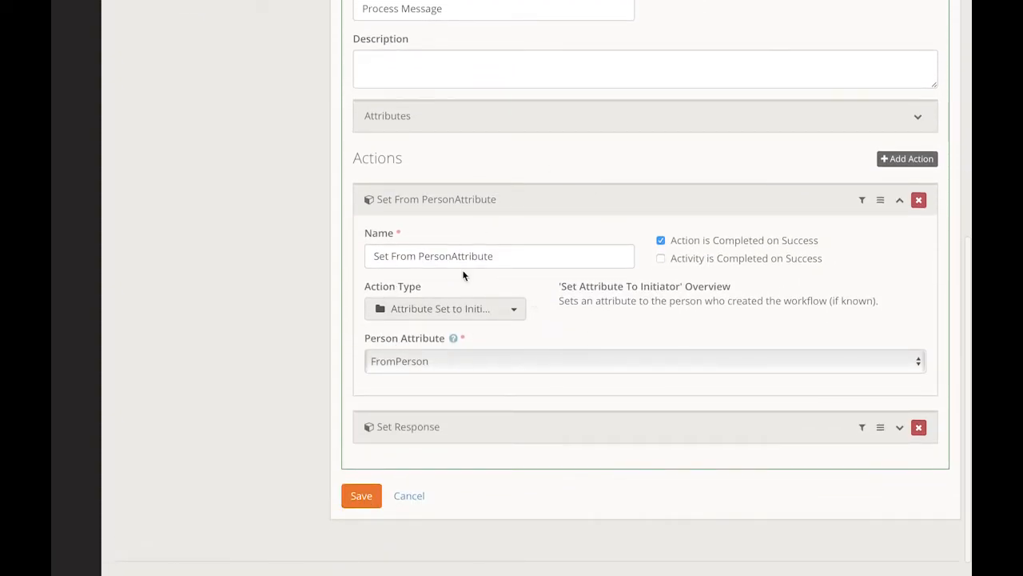
{"action": "left_click", "coordinate": [455, 428]}
{"action": "scroll", "coordinate": [452, 424], "scroll_direction": "down", "scroll_amount": 3}
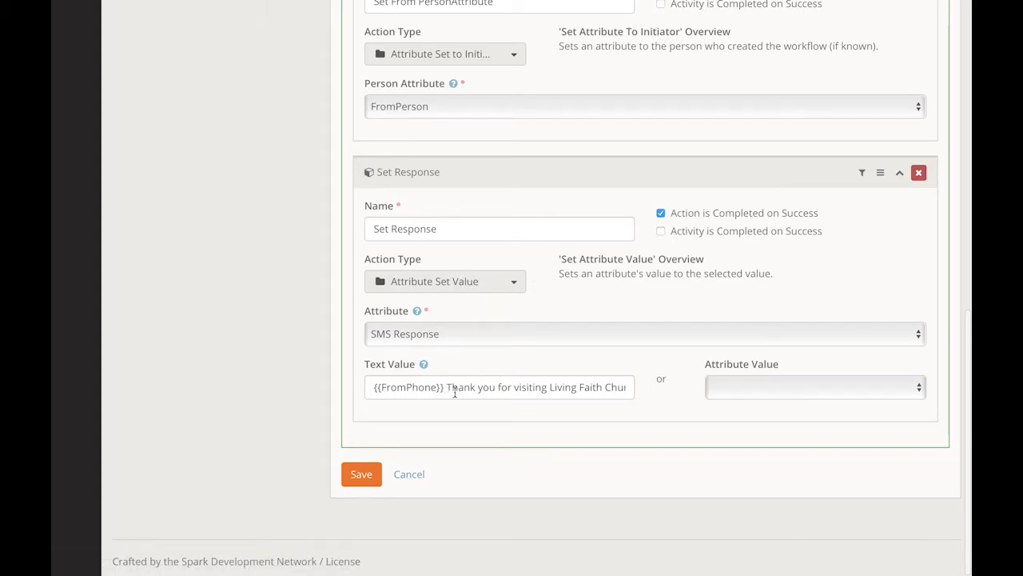
- Close the Events SMS Workflow defined value on the Defined Type Detail page and go to the Workflow Configuration in General Settings
{"action": "mouse_move", "coordinate": [637, 7]}
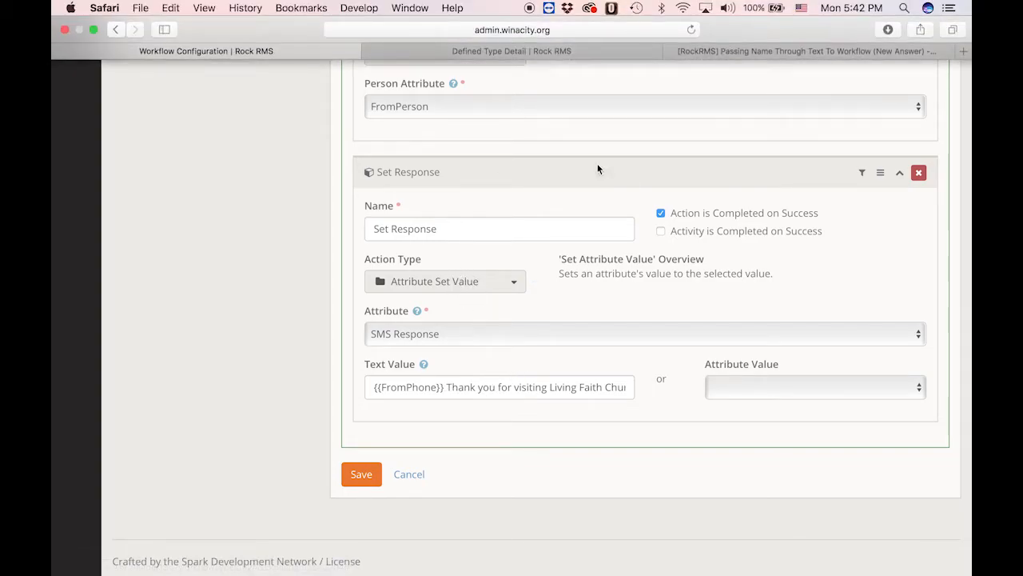
{"action": "mouse_move", "coordinate": [491, 4]}
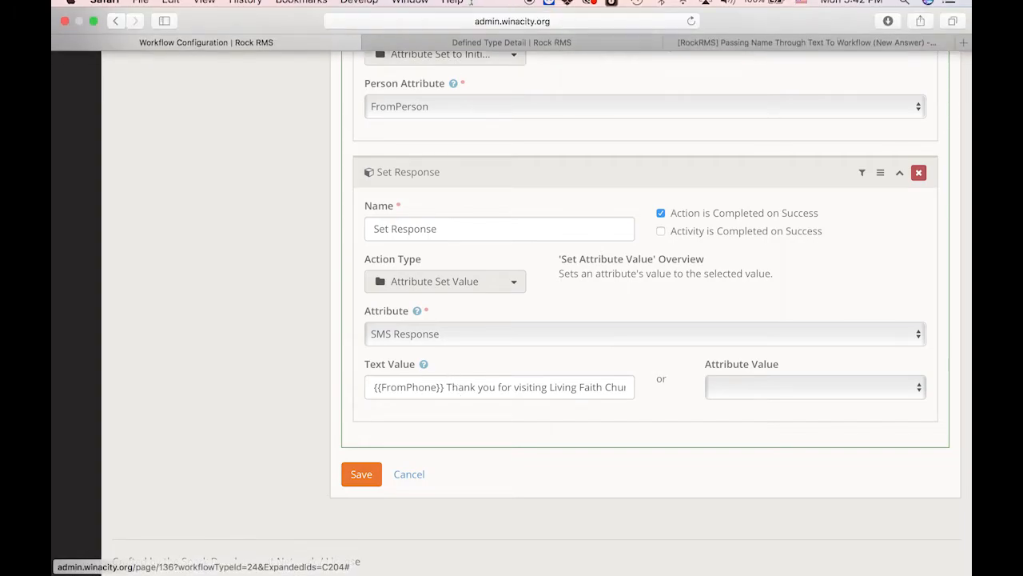
{"action": "left_click", "coordinate": [516, 48]}
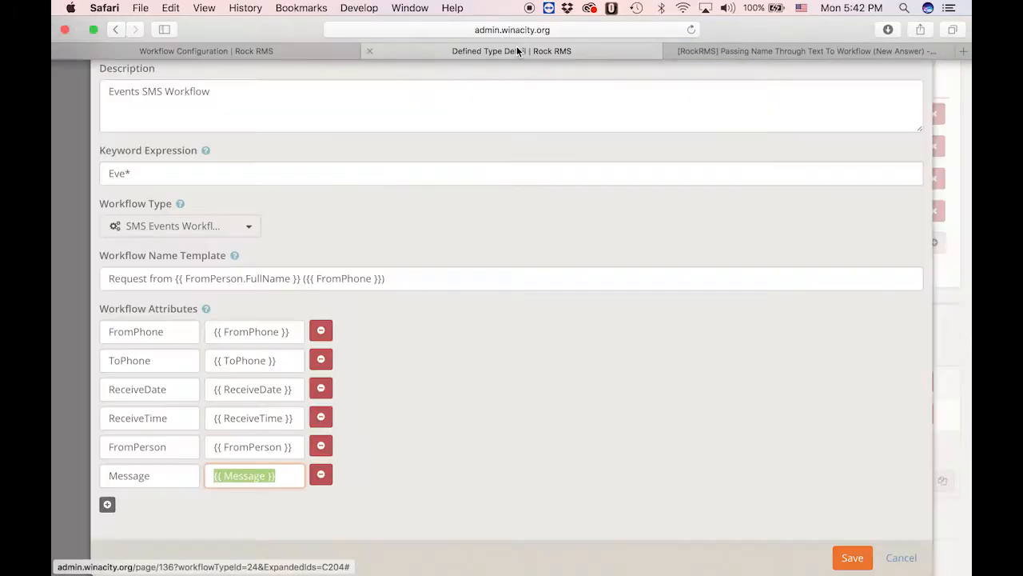
{"action": "scroll", "coordinate": [233, 293], "scroll_direction": "up", "scroll_amount": 3}
{"action": "left_click", "coordinate": [918, 45]}
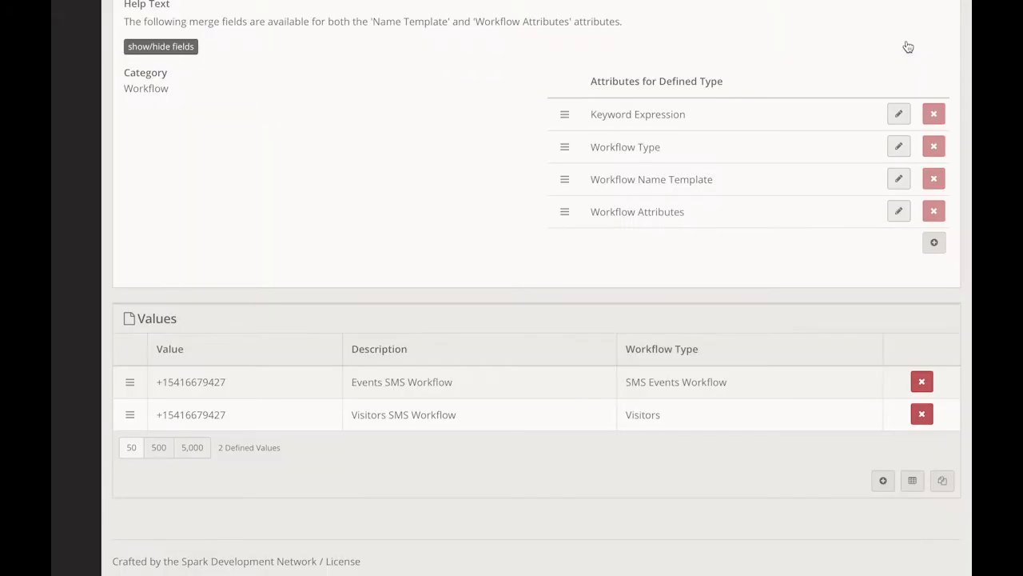
{"action": "scroll", "coordinate": [184, 188], "scroll_direction": "up", "scroll_amount": 5}
{"action": "mouse_move", "coordinate": [96, 226]}
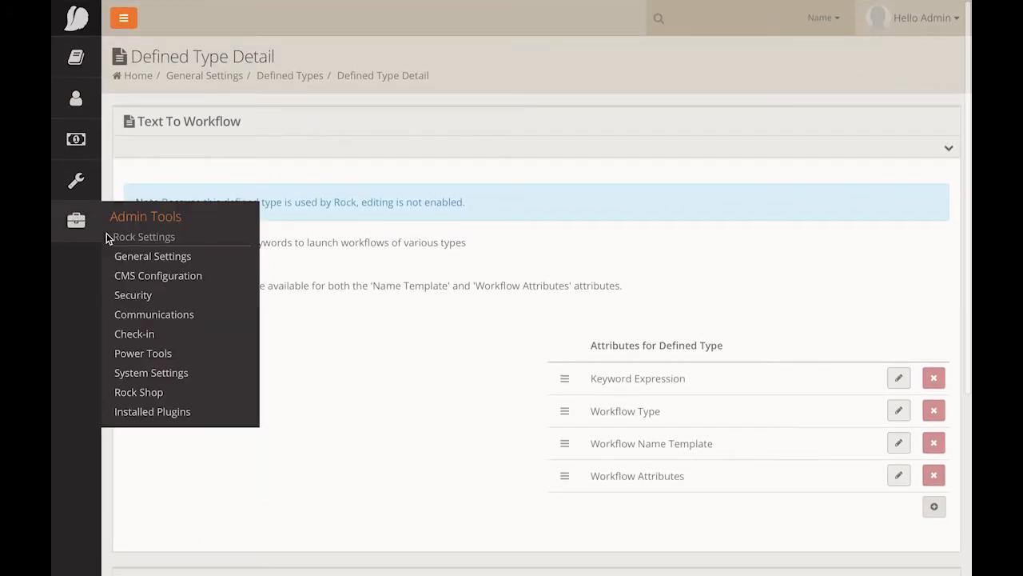
{"action": "left_click", "coordinate": [134, 260]}
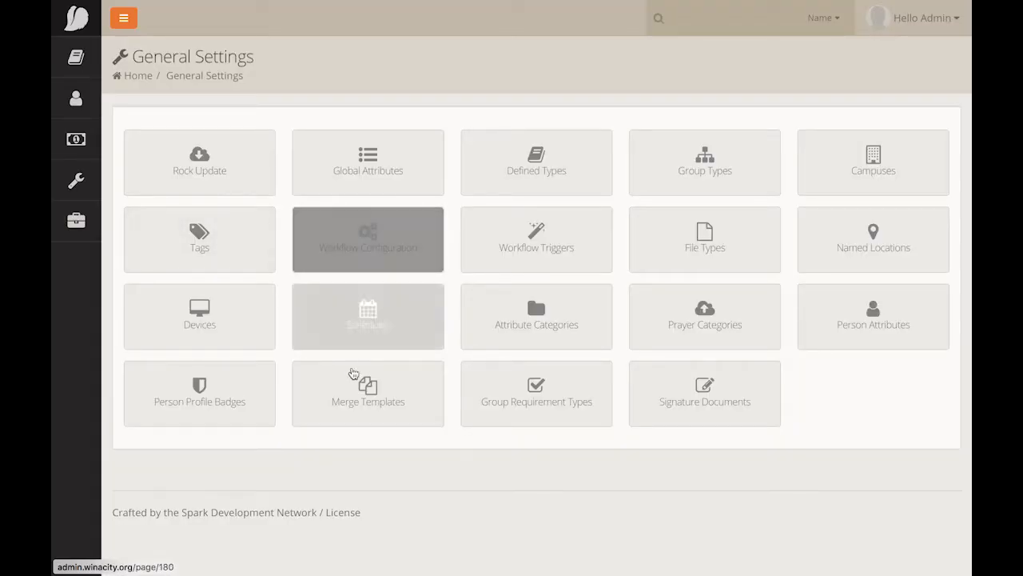
{"action": "left_click", "coordinate": [368, 253]}
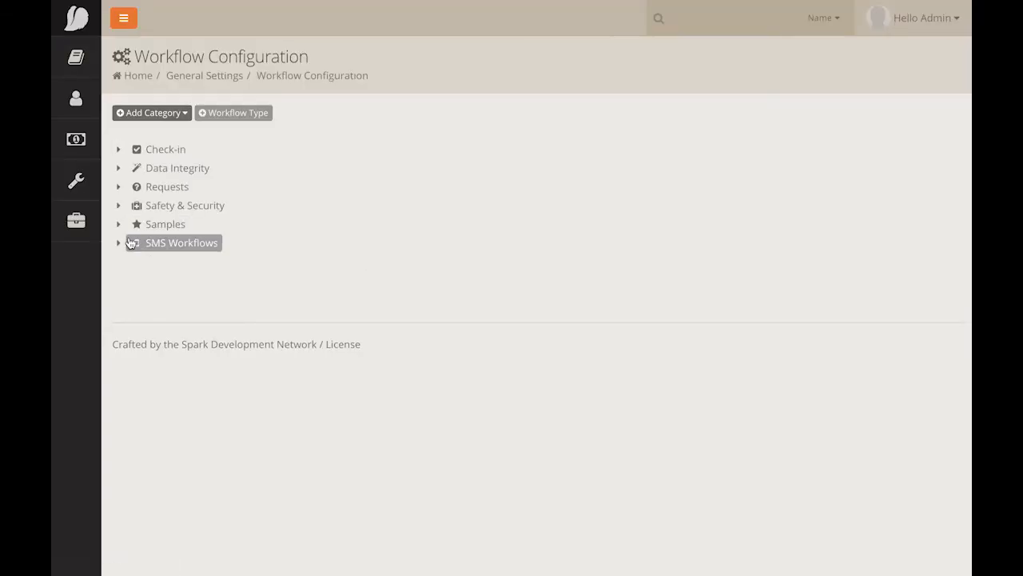
- Open SMS Events Workflow for editing and copy {{ Workflow | Attribute:'FromPerson', 'NickName' }} from the text value of its Set Response action
{"action": "left_click", "coordinate": [118, 243]}
{"action": "left_click", "coordinate": [156, 263]}
{"action": "left_click", "coordinate": [359, 253]}
{"action": "left_click", "coordinate": [442, 382]}
{"action": "scroll", "coordinate": [438, 385], "scroll_direction": "down", "scroll_amount": 3}
{"action": "left_click", "coordinate": [434, 401]}
{"action": "scroll", "coordinate": [479, 407], "scroll_direction": "down", "scroll_amount": 3}
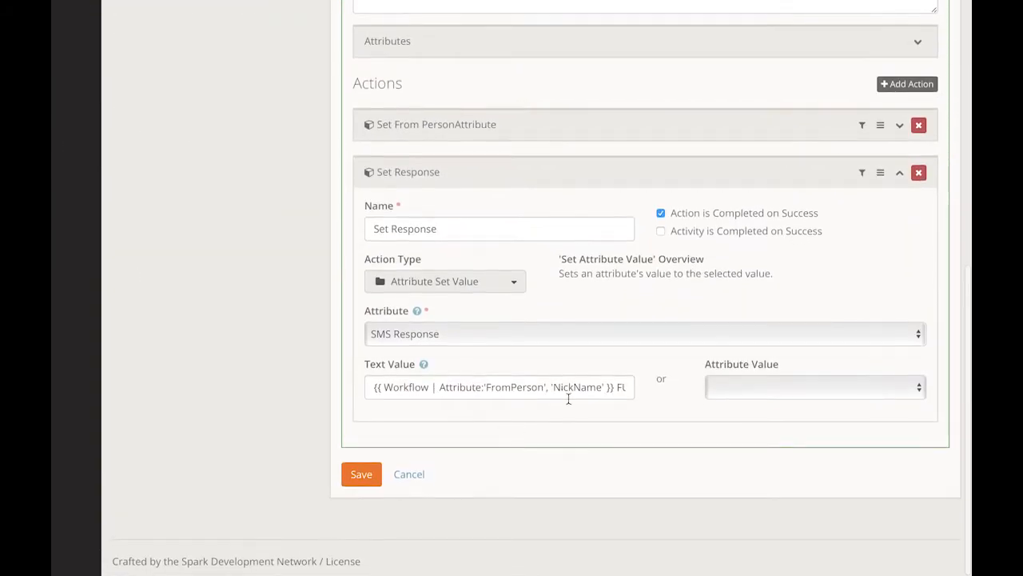
{"action": "left_click_drag", "start_coordinate": [614, 387], "coordinate": [250, 387]}
{"action": "key", "text": "super+c"}
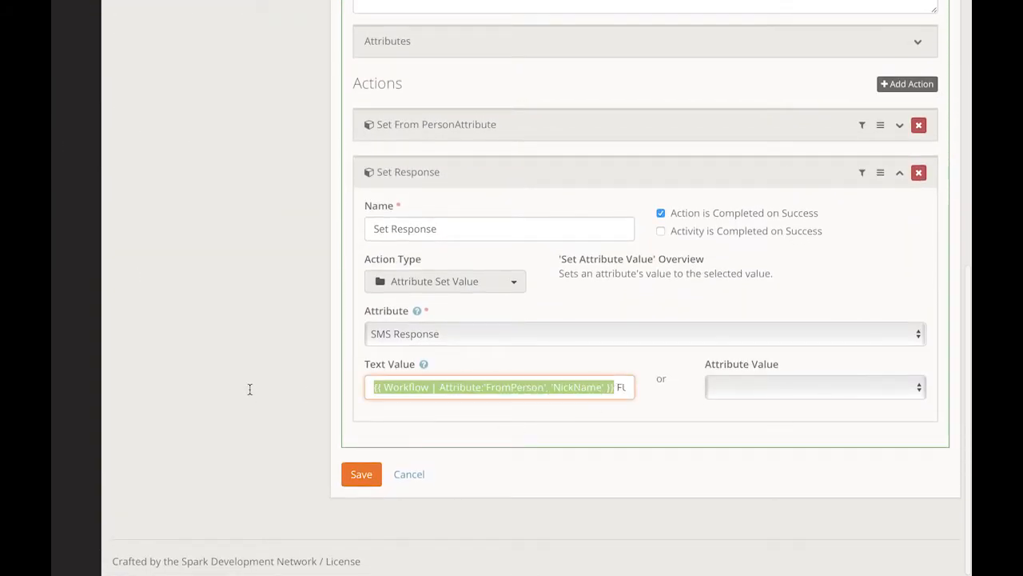
- Replace the entire Set Response text value of the Test SMS workflow type with the copied NickName expression
{"action": "left_click", "coordinate": [303, 49]}
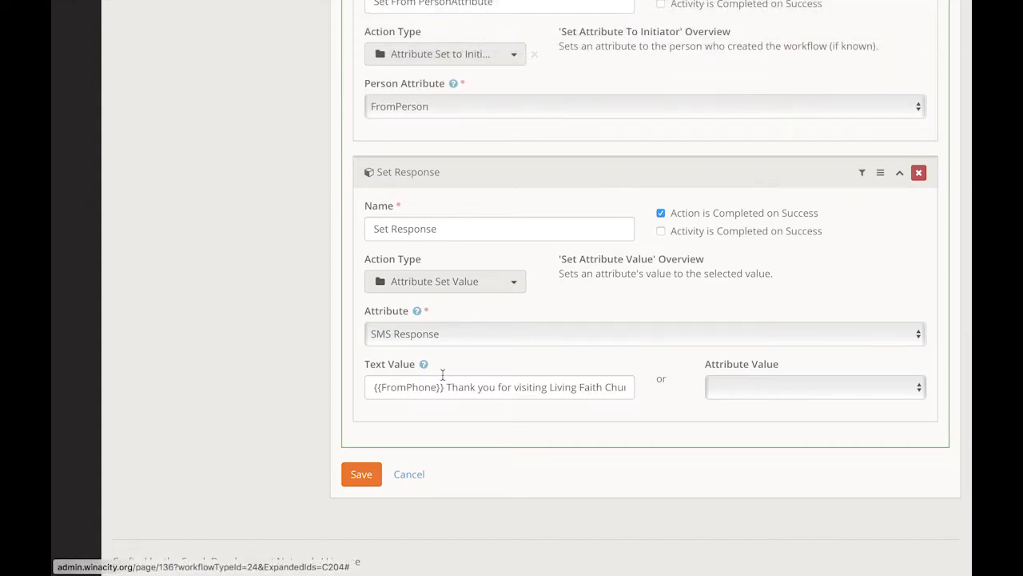
{"action": "left_click_drag", "start_coordinate": [446, 387], "coordinate": [333, 387]}
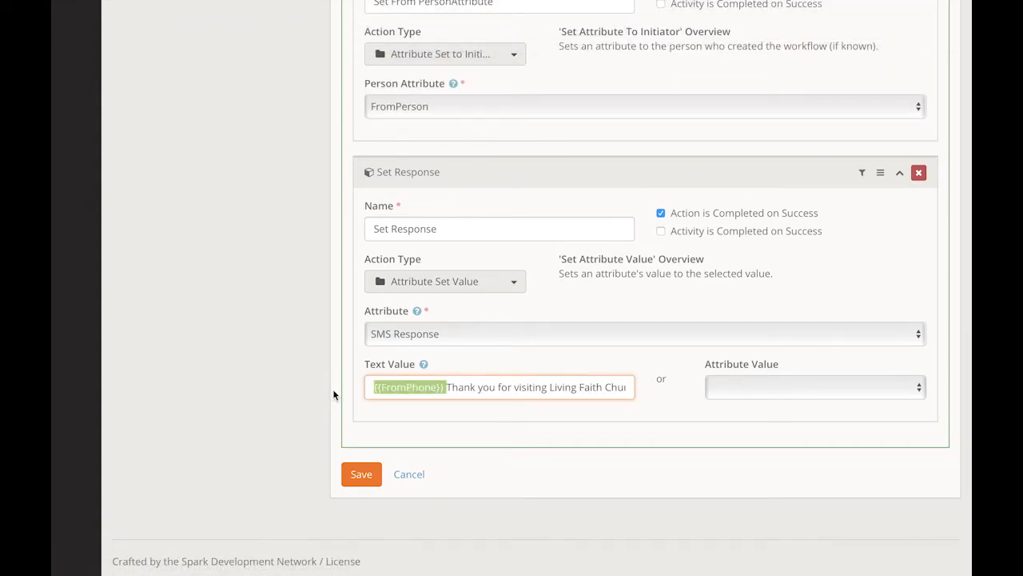
{"action": "key", "text": "super+v"}
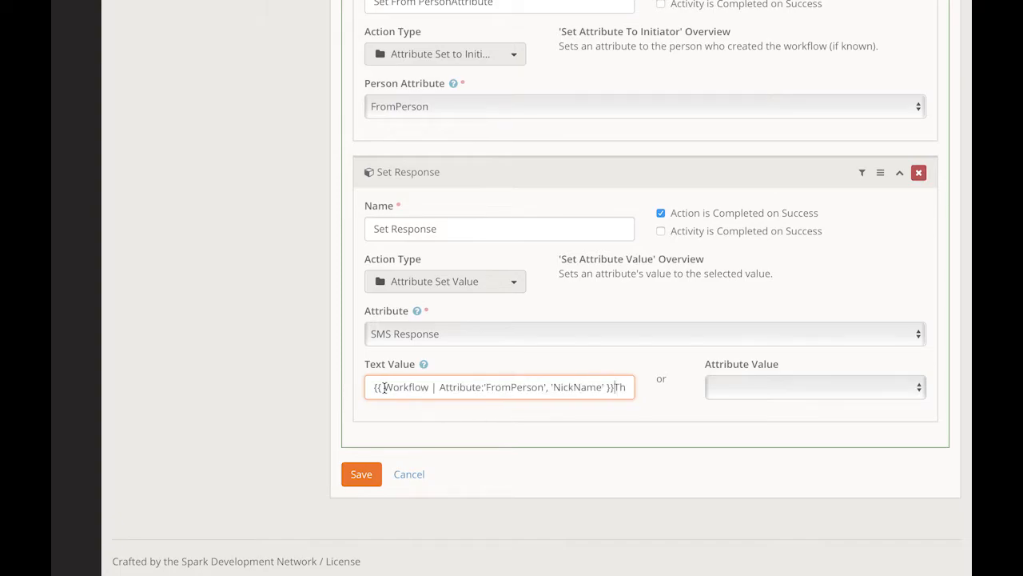
{"action": "left_click_drag", "start_coordinate": [615, 387], "coordinate": [671, 391]}
{"action": "key", "text": "BackSpace"}
- Add "Hello" before the NickName expression and "Thank you for your text" after it, and save the Test SMS workflow type
{"action": "left_click", "coordinate": [373, 390]}
{"action": "type", "text": "Hello"}
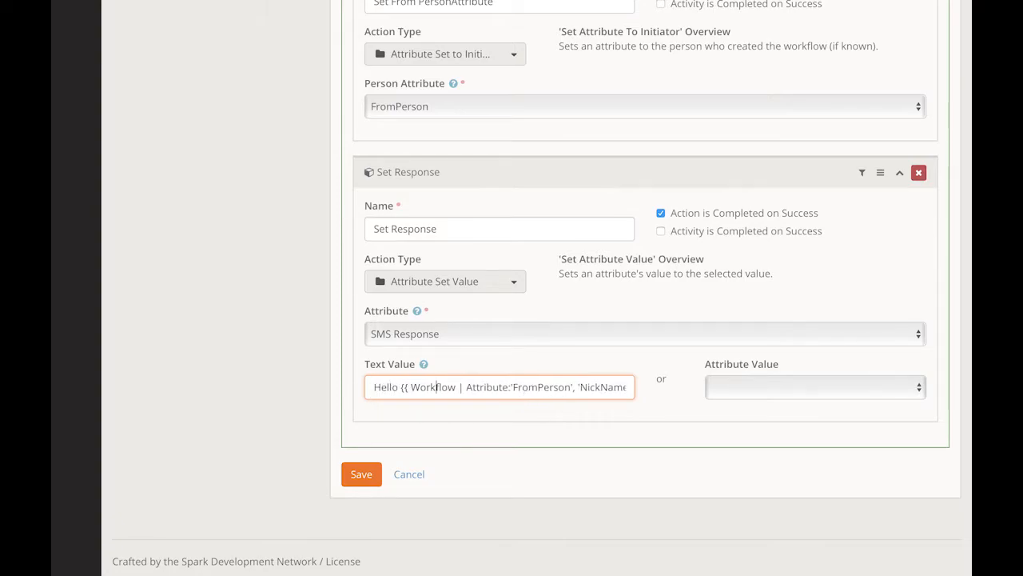
{"action": "left_click_drag", "start_coordinate": [564, 389], "coordinate": [731, 395]}
{"action": "key", "text": "Right"}
{"action": "type", "text": "Thank you"}
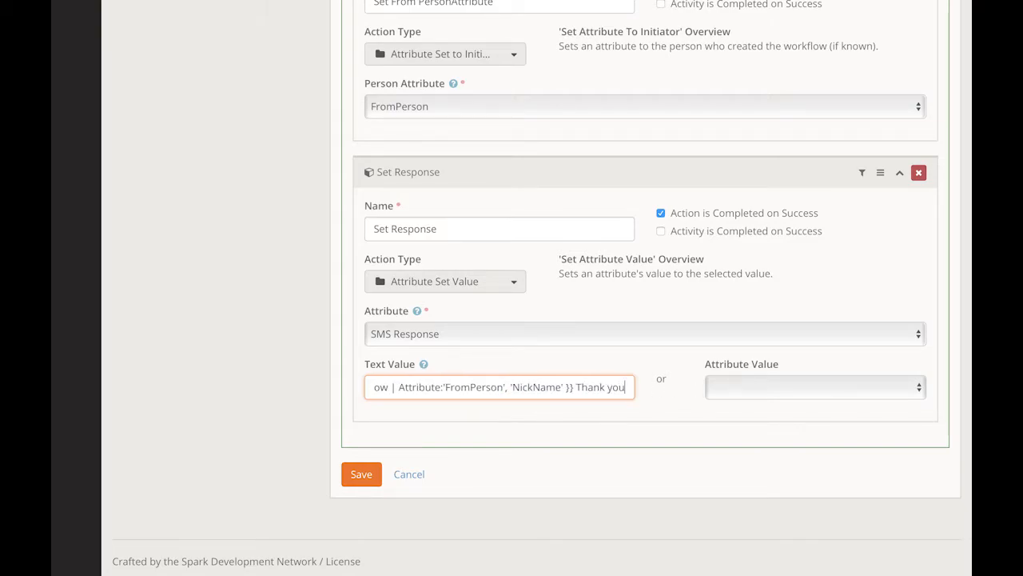
{"action": "type", "text": " for your text"}
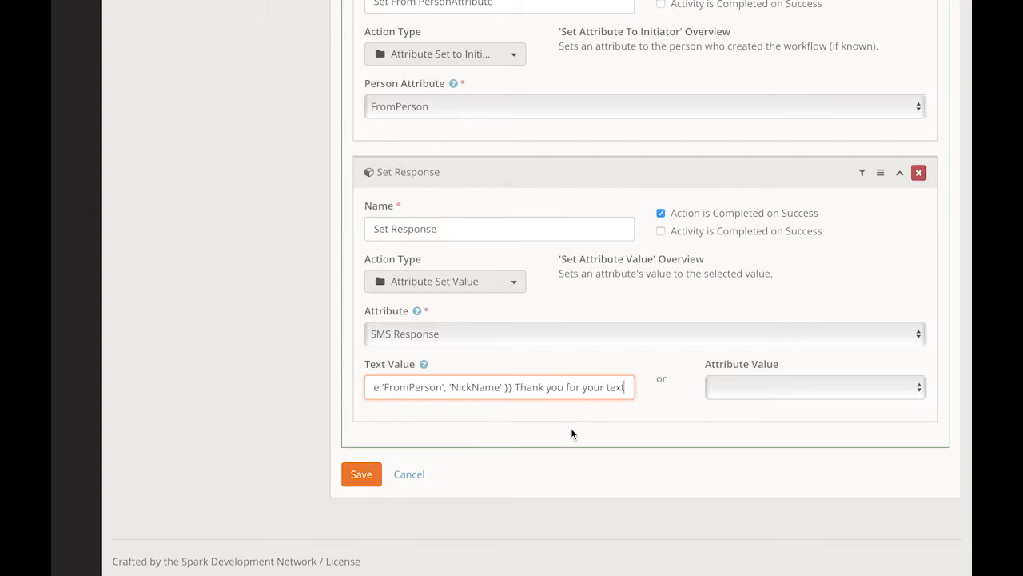
{"action": "left_click", "coordinate": [356, 484]}
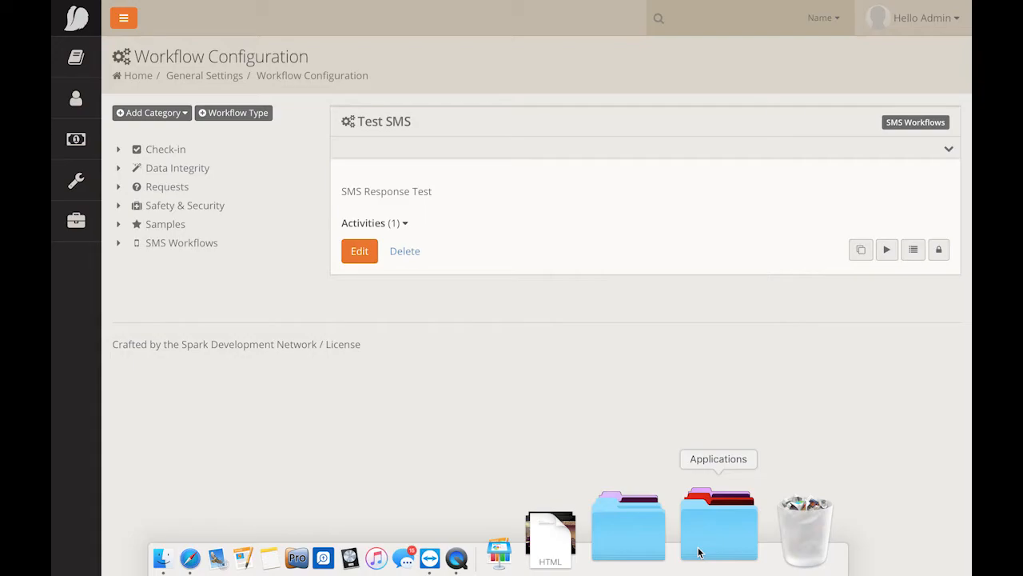
{"action": "left_click", "coordinate": [698, 552]}
{"action": "scroll", "coordinate": [666, 418], "scroll_direction": "down", "scroll_amount": 10}
{"action": "scroll", "coordinate": [674, 384], "scroll_direction": "up", "scroll_amount": 2}
{"action": "scroll", "coordinate": [673, 385], "scroll_direction": "up", "scroll_amount": 2}
{"action": "left_click", "coordinate": [605, 130]}
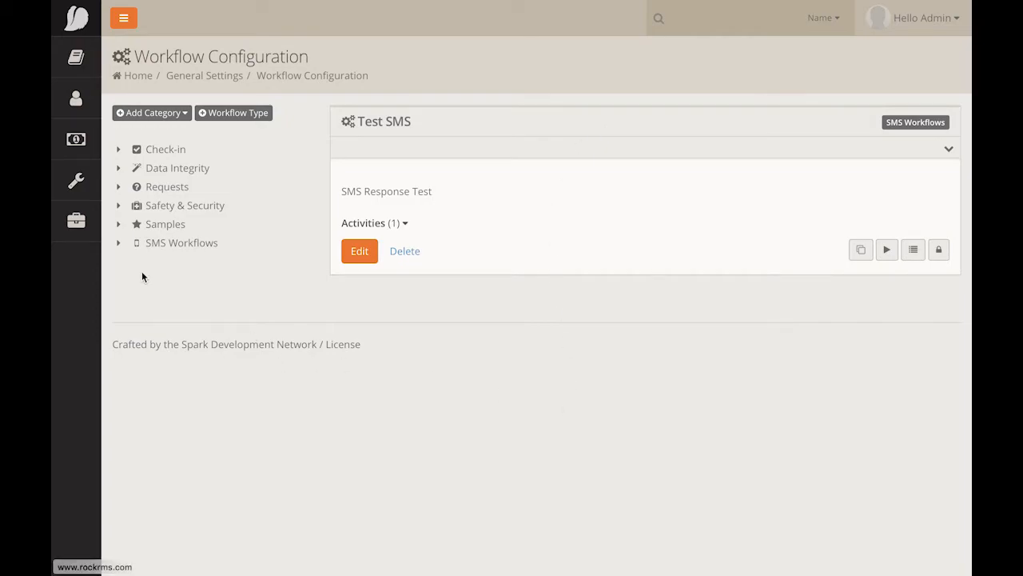
- Open the Text To Workflow defined type from the Defined Types in General Settings and go to its values
{"action": "left_click", "coordinate": [208, 77]}
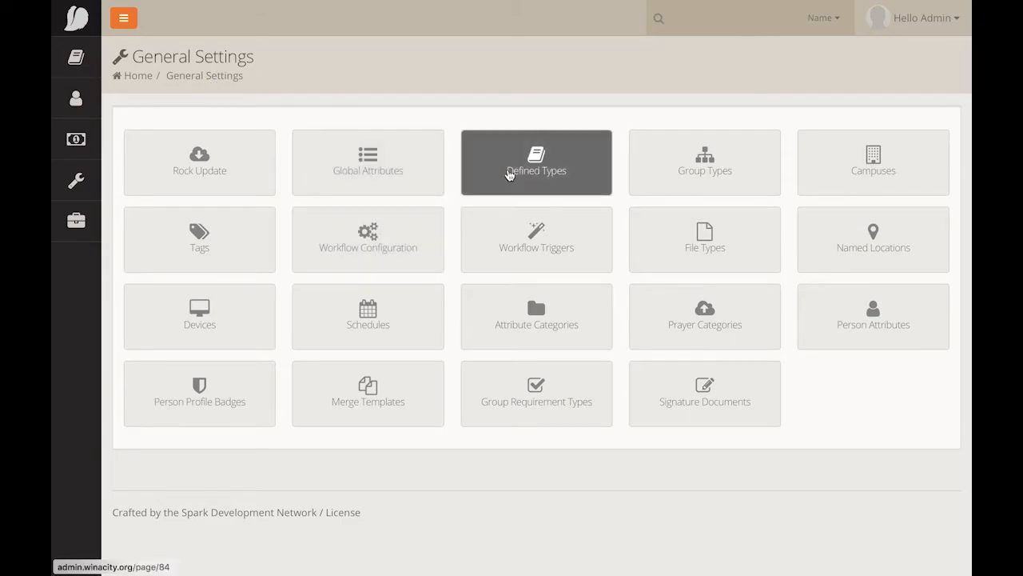
{"action": "left_click", "coordinate": [508, 174]}
{"action": "scroll", "coordinate": [493, 425], "scroll_direction": "down", "scroll_amount": 15}
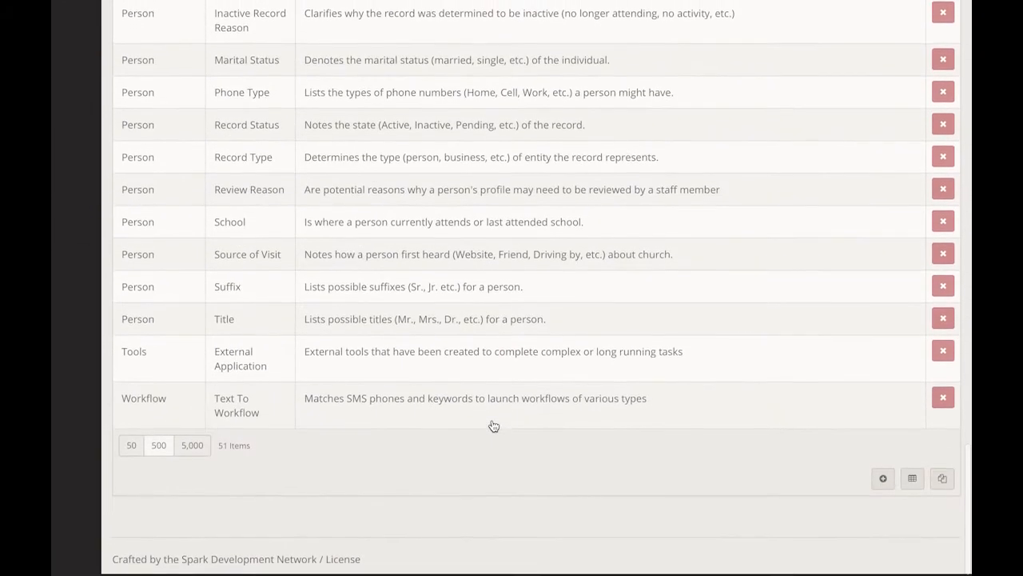
{"action": "left_click", "coordinate": [328, 426]}
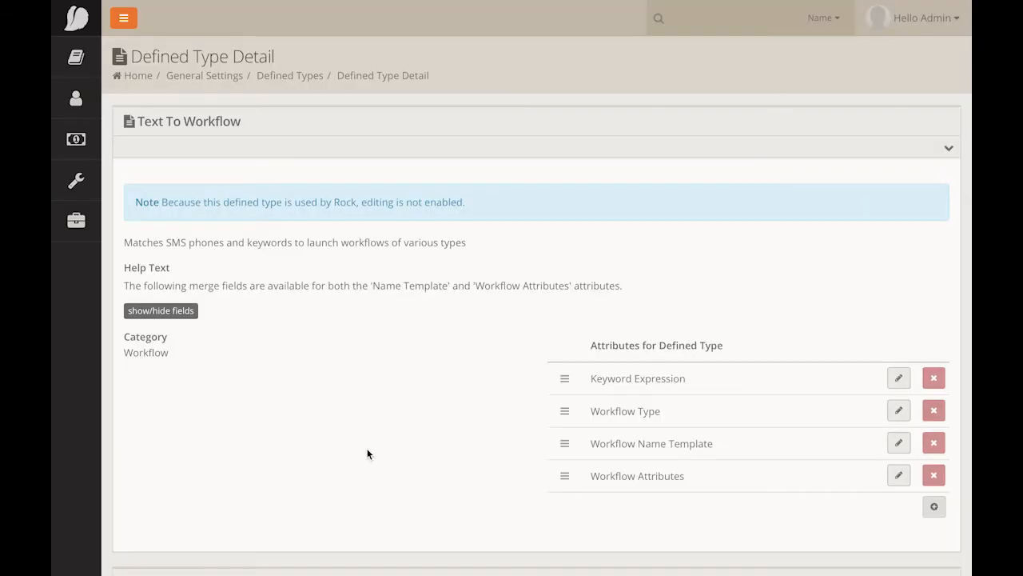
{"action": "right_click", "coordinate": [367, 453]}
{"action": "left_click", "coordinate": [350, 403]}
{"action": "scroll", "coordinate": [350, 404], "scroll_direction": "down", "scroll_amount": 5}
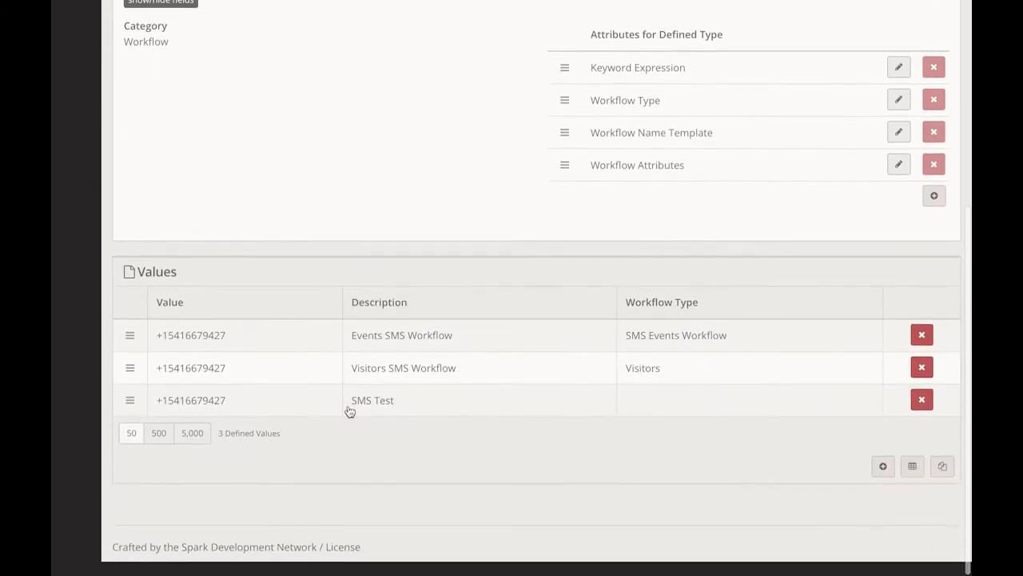
- Set the SMS Test defined value's workflow type to Test SMS from the SMS Workflows category and save it
{"action": "left_click", "coordinate": [364, 419]}
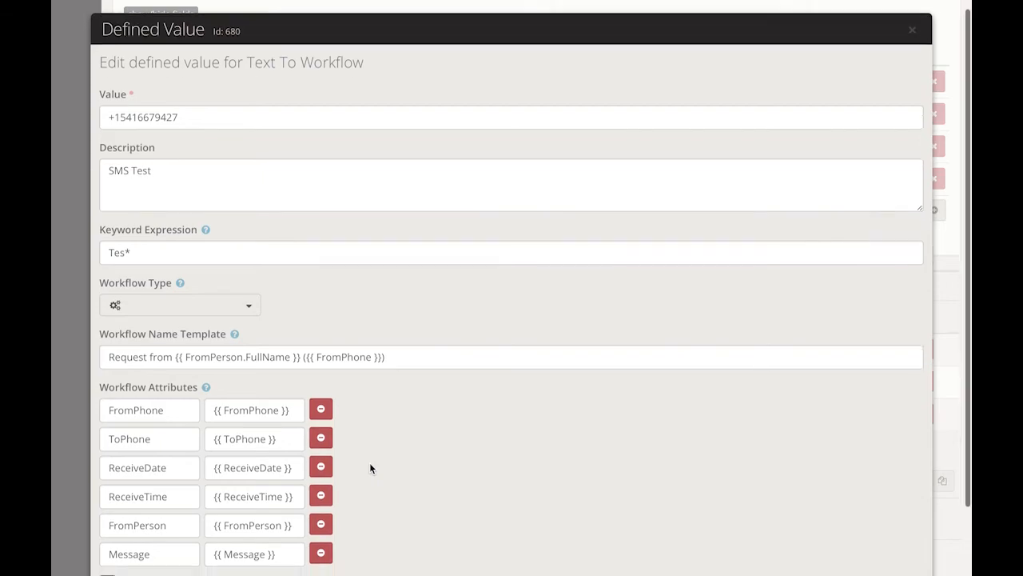
{"action": "scroll", "coordinate": [369, 467], "scroll_direction": "down", "scroll_amount": 1}
{"action": "left_click", "coordinate": [249, 260]}
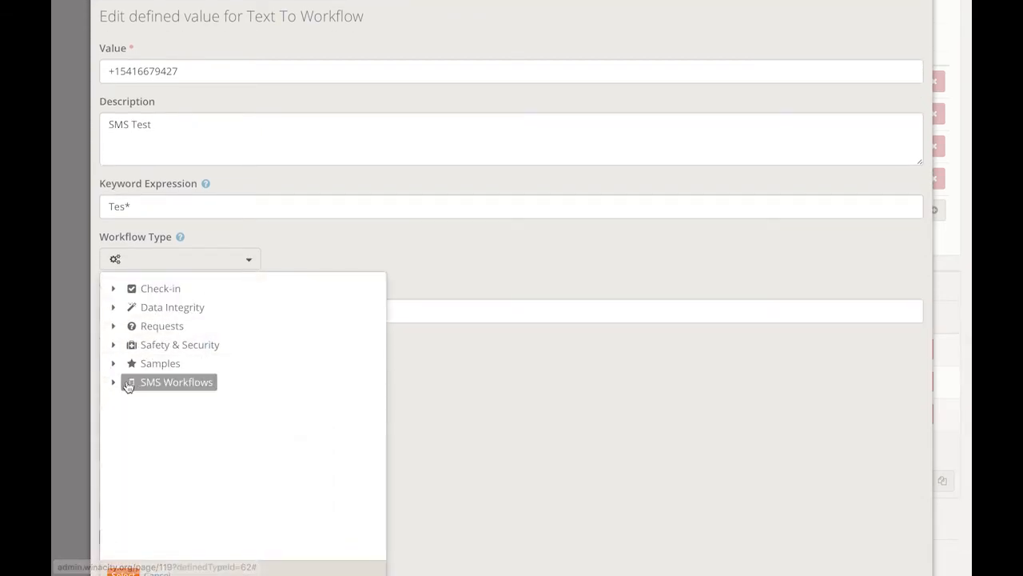
{"action": "left_click", "coordinate": [112, 382]}
{"action": "left_click", "coordinate": [160, 426]}
{"action": "scroll", "coordinate": [425, 441], "scroll_direction": "down", "scroll_amount": 1}
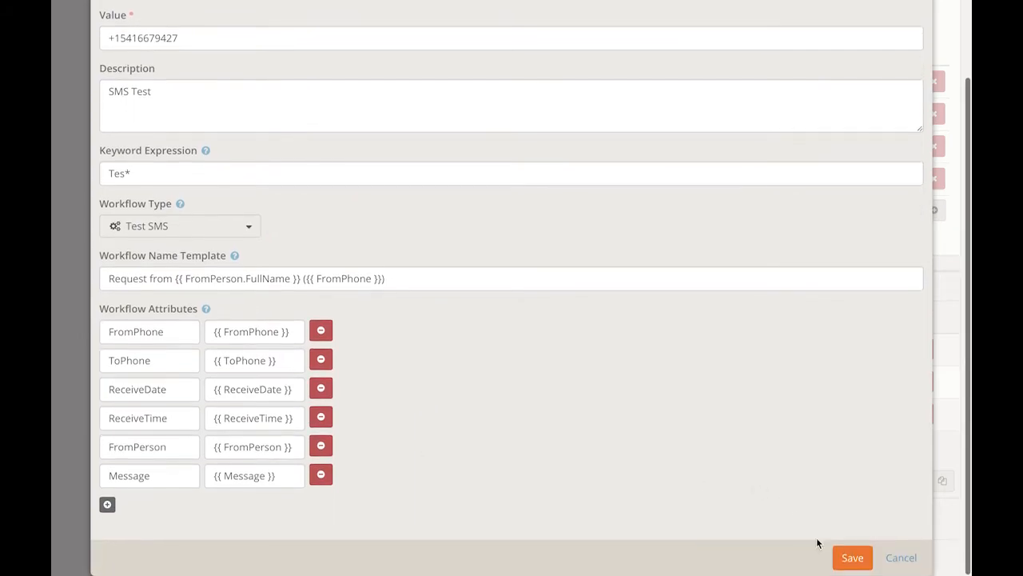
{"action": "left_click", "coordinate": [852, 557]}
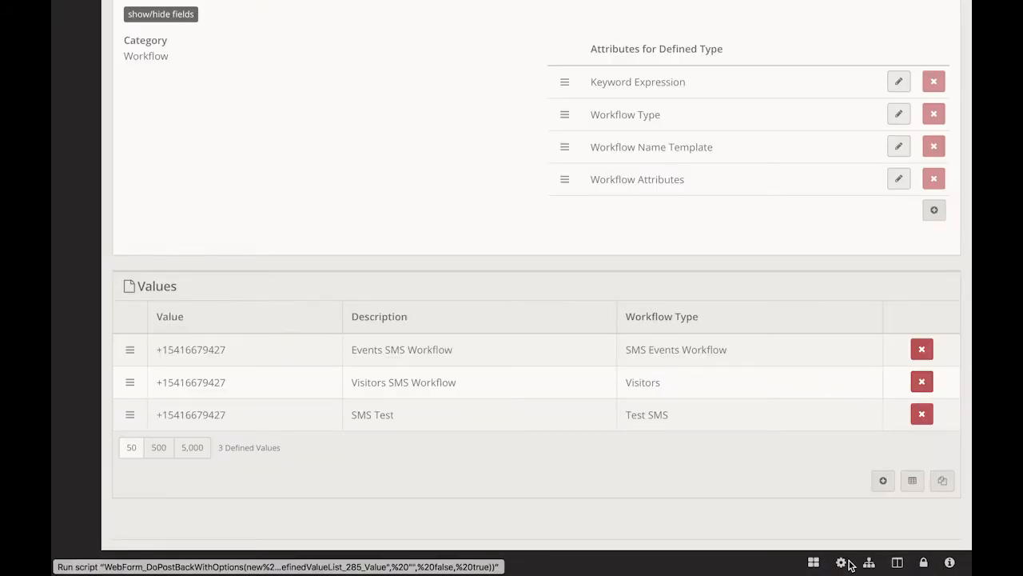
- Reopen the SMS Test defined value, select its phone number for copying, and close the value without changes
{"action": "left_click", "coordinate": [233, 419]}
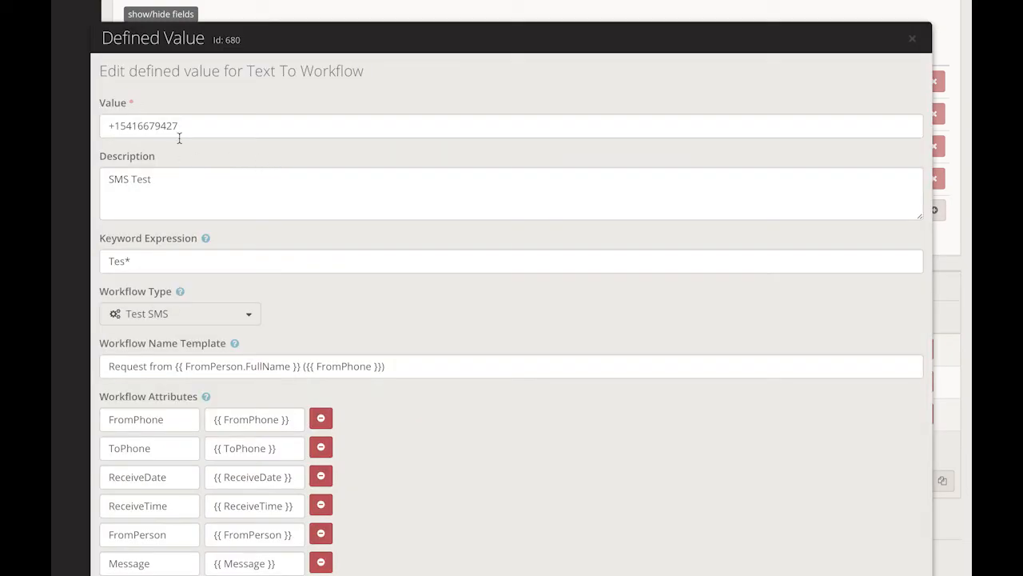
{"action": "left_click_drag", "start_coordinate": [182, 126], "coordinate": [55, 128]}
{"action": "mouse_move", "coordinate": [958, 35]}
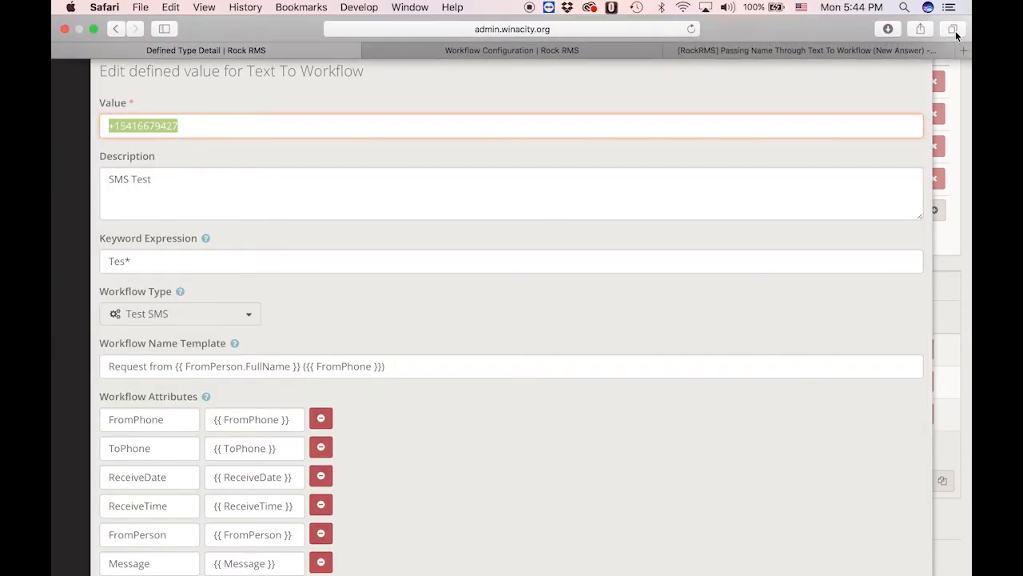
{"action": "left_click", "coordinate": [907, 41]}
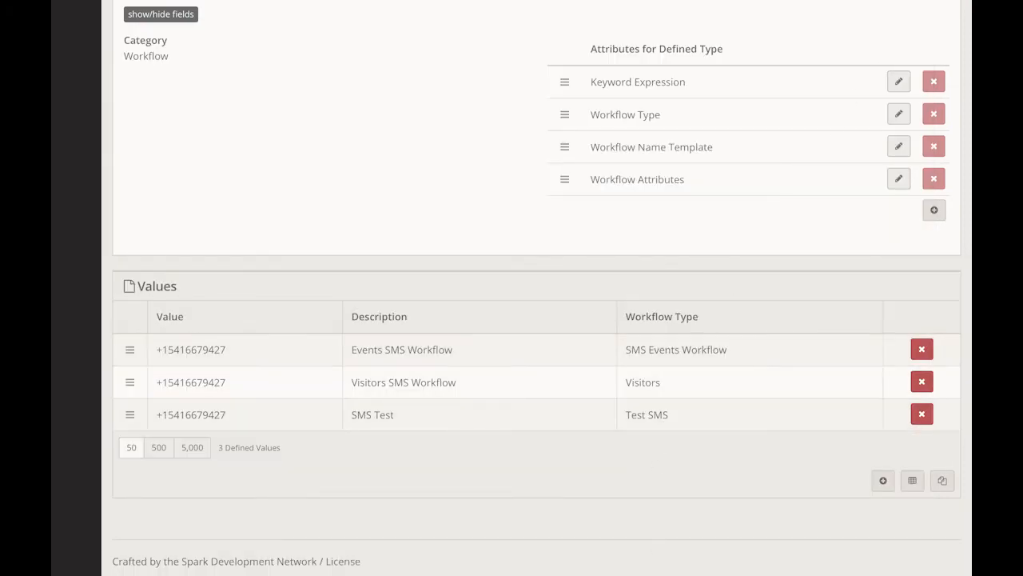
- Switch to Messages and start a new message
{"action": "mouse_move", "coordinate": [673, 566]}
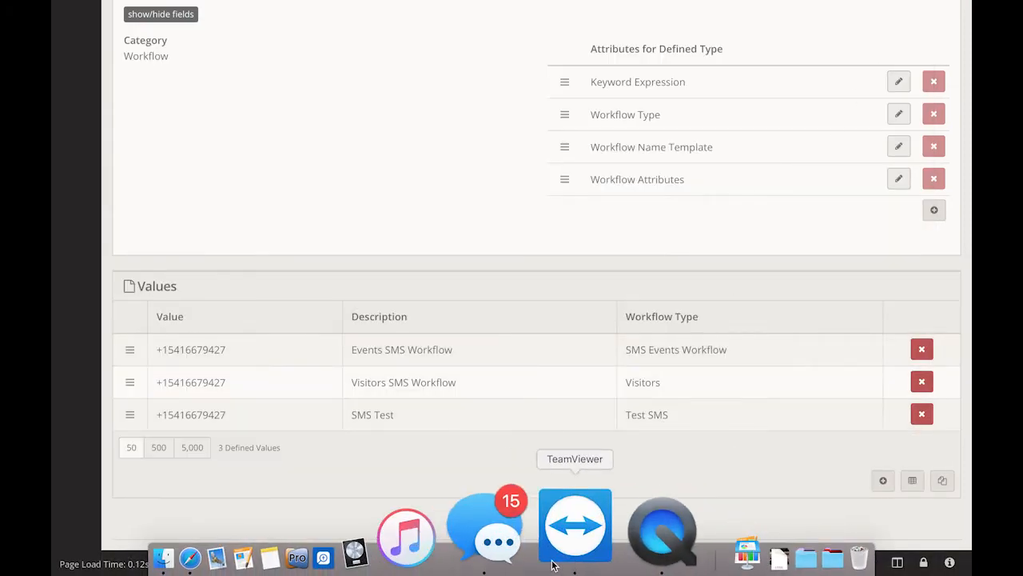
{"action": "left_click", "coordinate": [531, 558]}
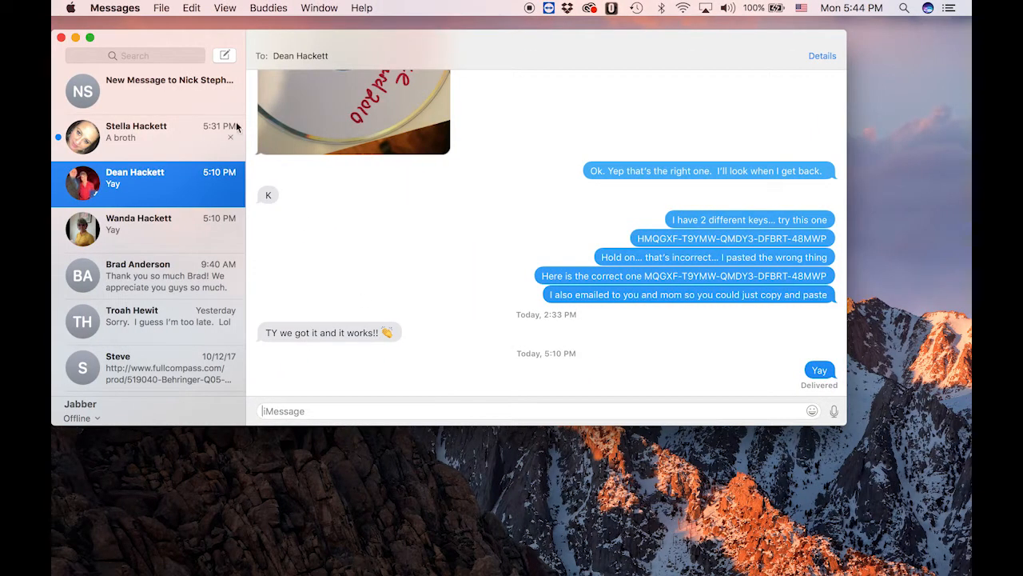
{"action": "left_click", "coordinate": [225, 56]}
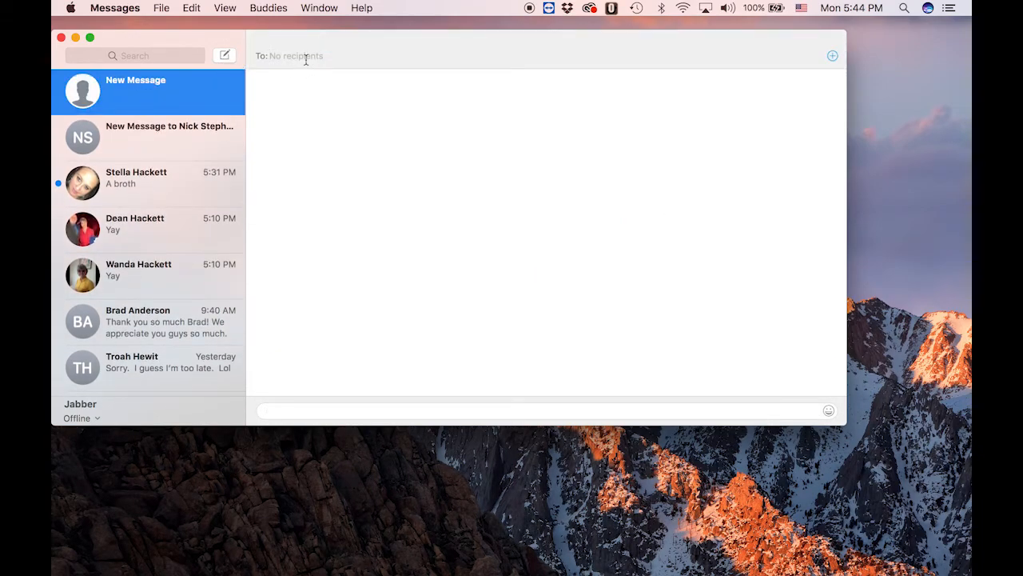
- Address the new message to the copied SMS phone number and send the text "Test"
{"action": "left_click", "coordinate": [306, 60]}
{"action": "key", "text": "super+v"}
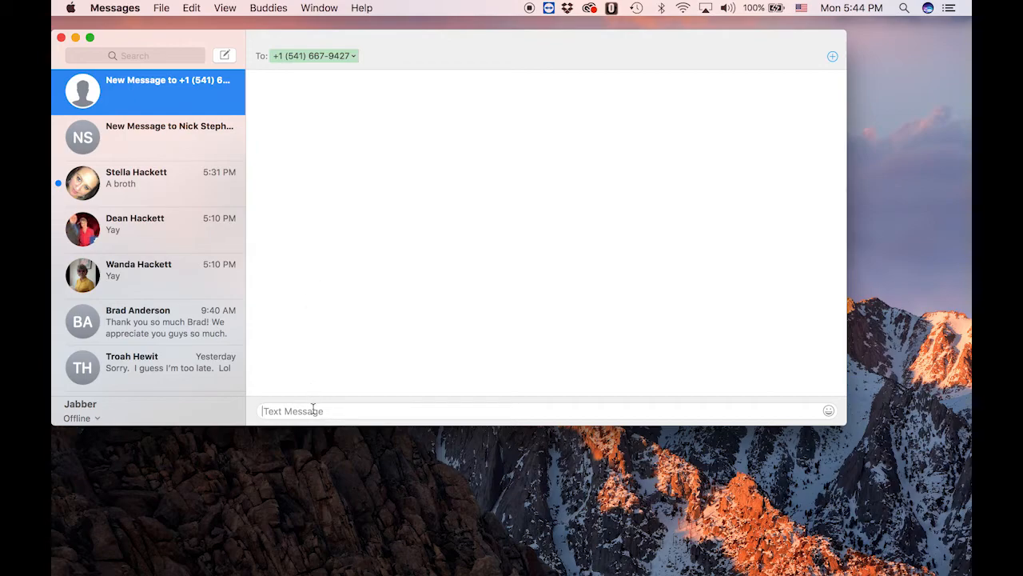
{"action": "type", "text": "Test"}
{"action": "key", "text": "Return"}
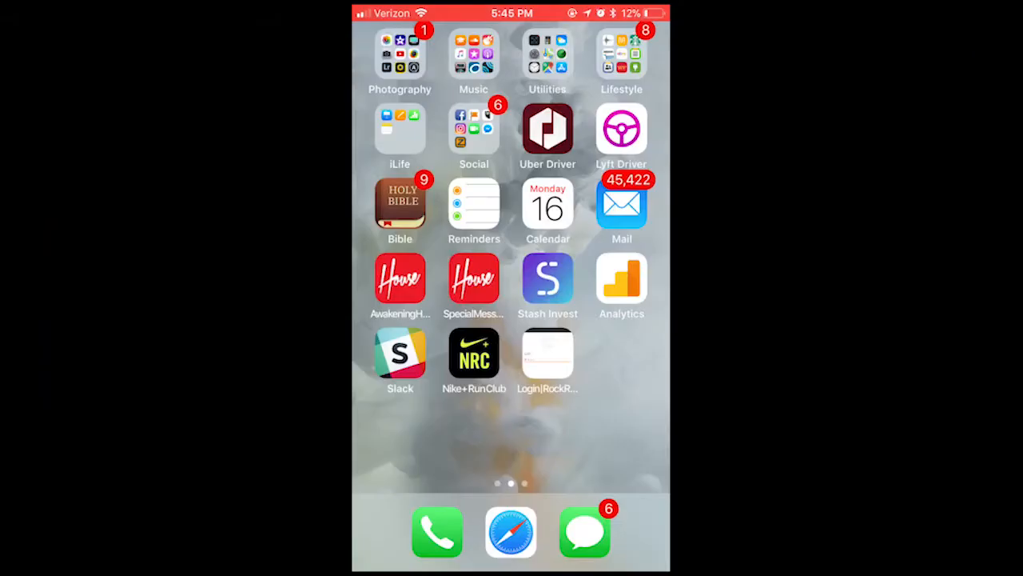
- On the phone, open the Messages conversation with the SMS number and send the keyword "Test"
{"action": "left_click", "coordinate": [585, 531]}
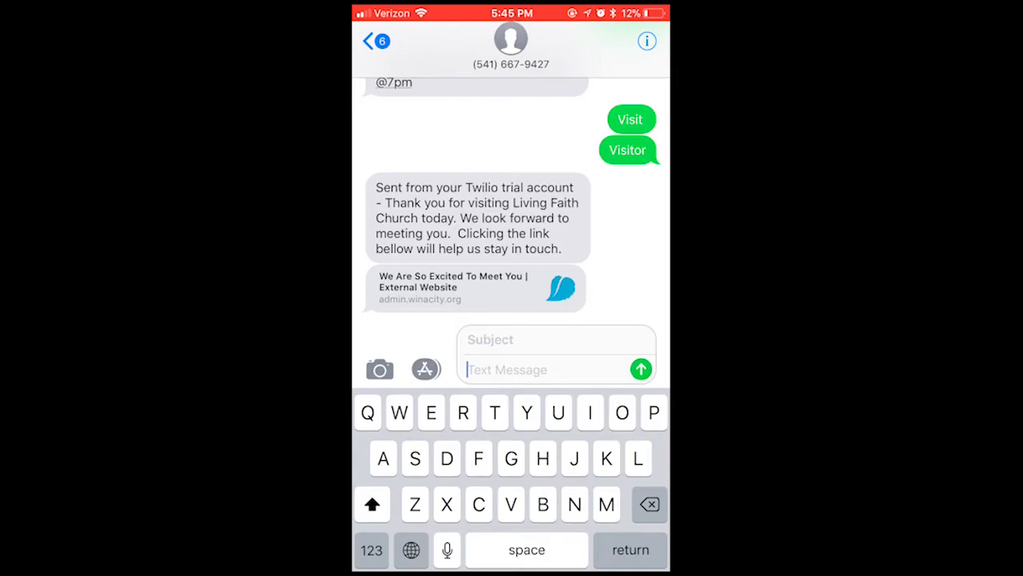
{"action": "left_click", "coordinate": [507, 369]}
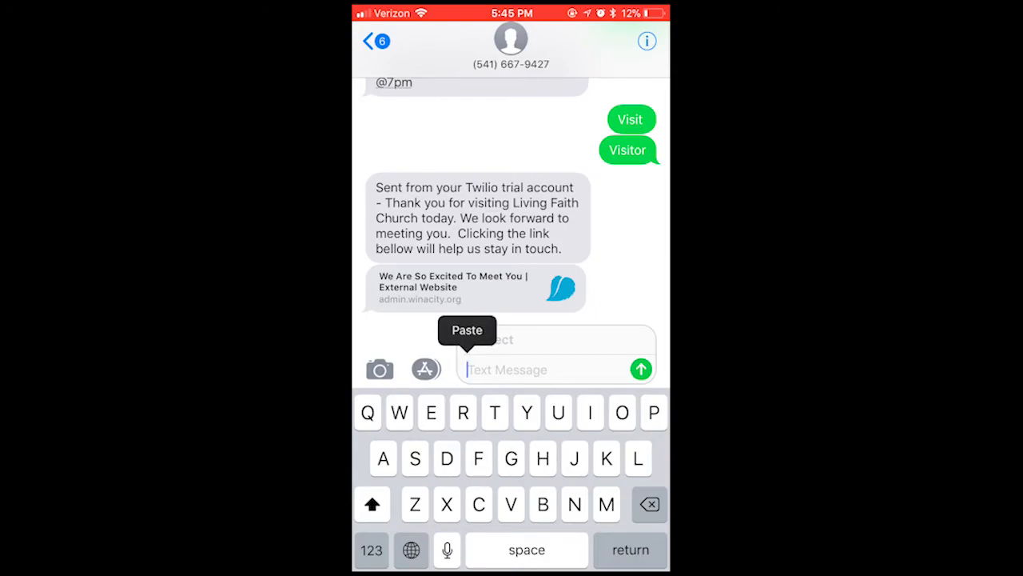
{"action": "type", "text": "Trst"}
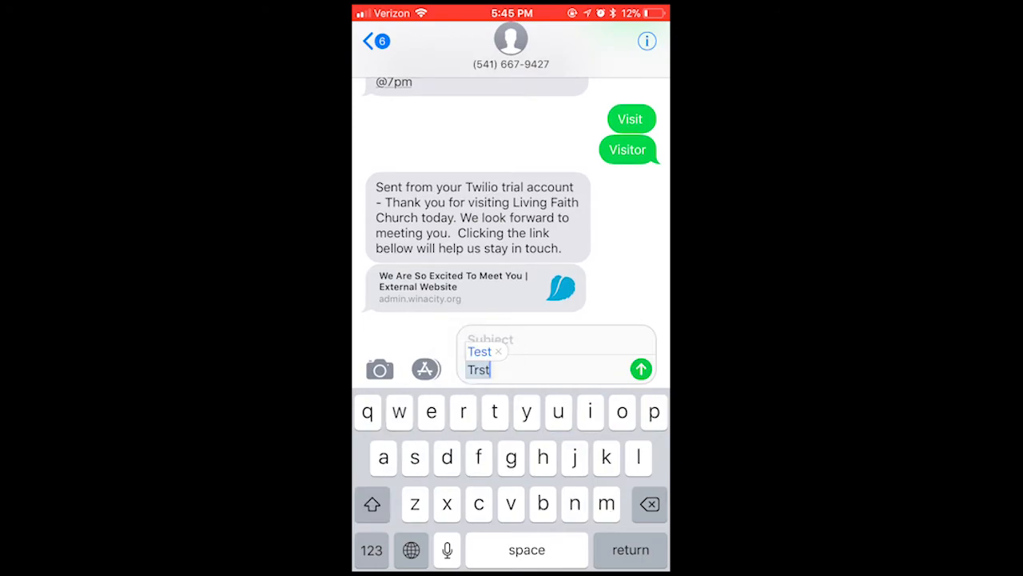
{"action": "left_click", "coordinate": [641, 368]}
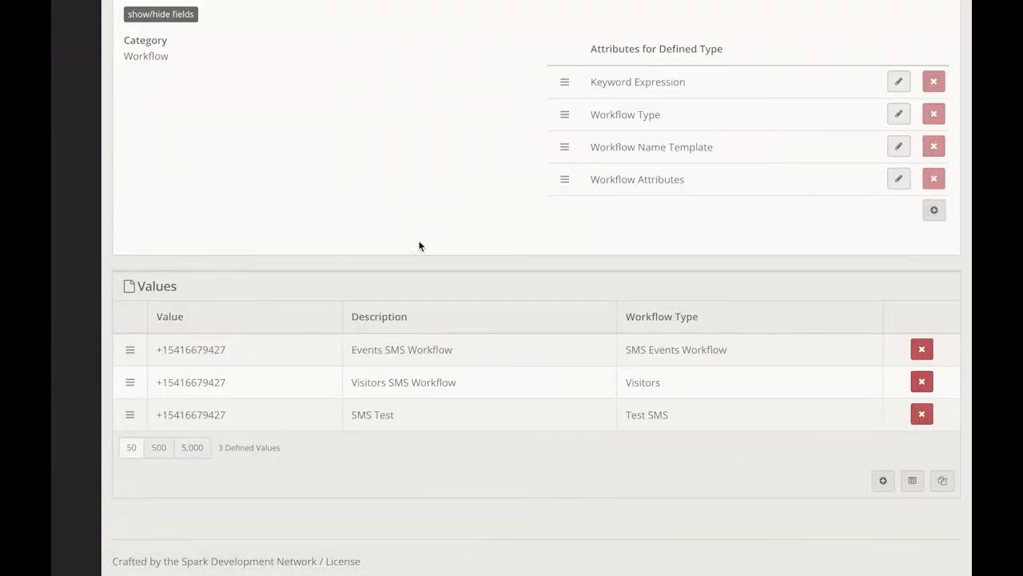
- Return to Rock RMS and reopen the Text To Workflow defined type from Defined Types in General Settings, going to its values
{"action": "scroll", "coordinate": [419, 245], "scroll_direction": "up", "scroll_amount": 5}
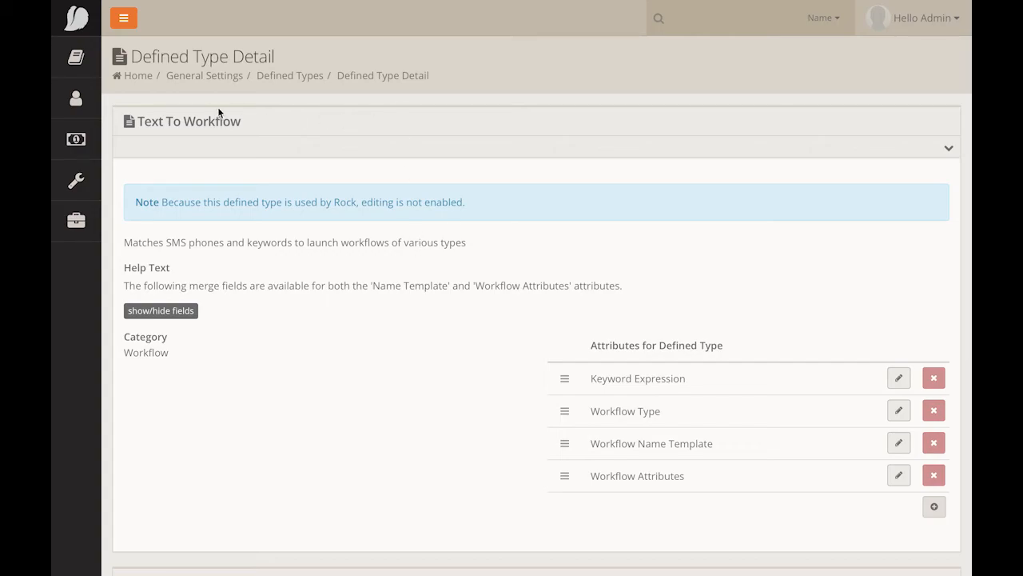
{"action": "left_click", "coordinate": [86, 231]}
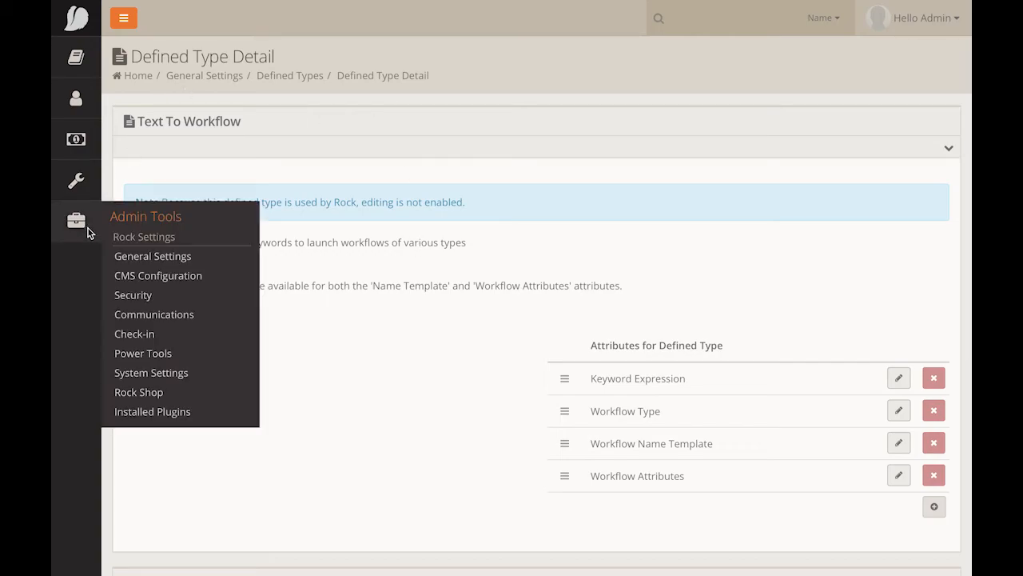
{"action": "left_click", "coordinate": [164, 257]}
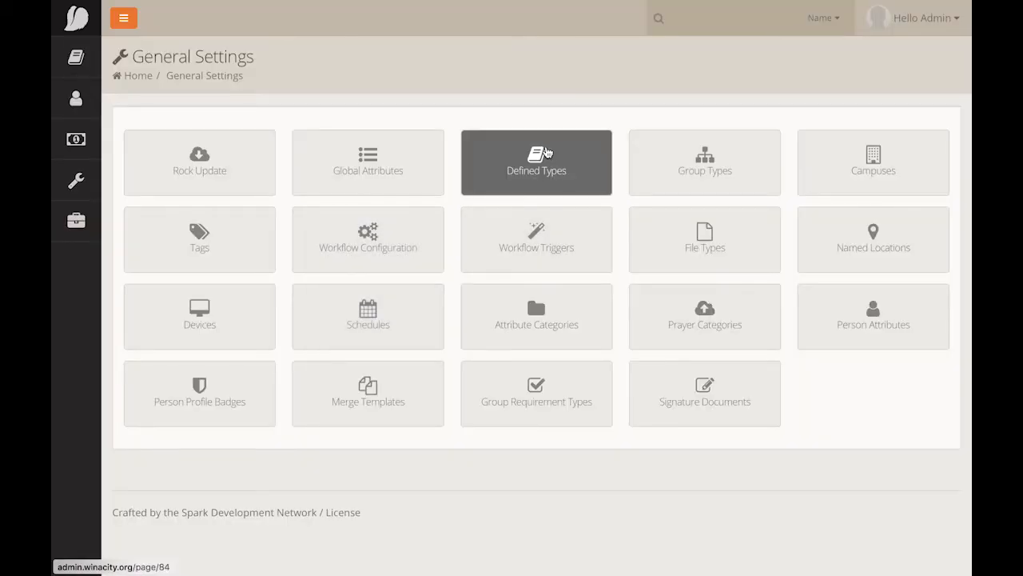
{"action": "left_click", "coordinate": [547, 153]}
{"action": "scroll", "coordinate": [524, 318], "scroll_direction": "down", "scroll_amount": 20}
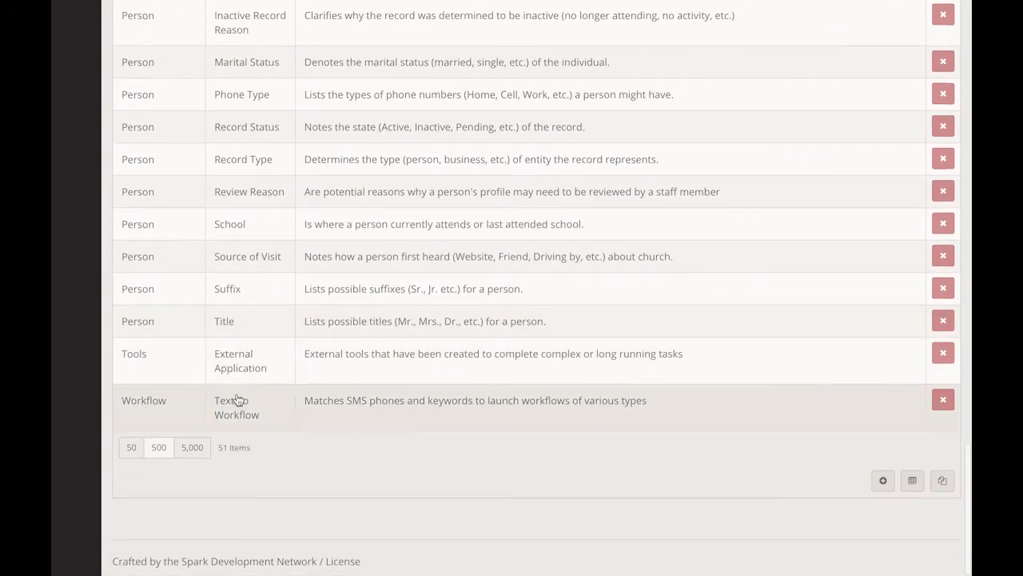
{"action": "left_click", "coordinate": [468, 401]}
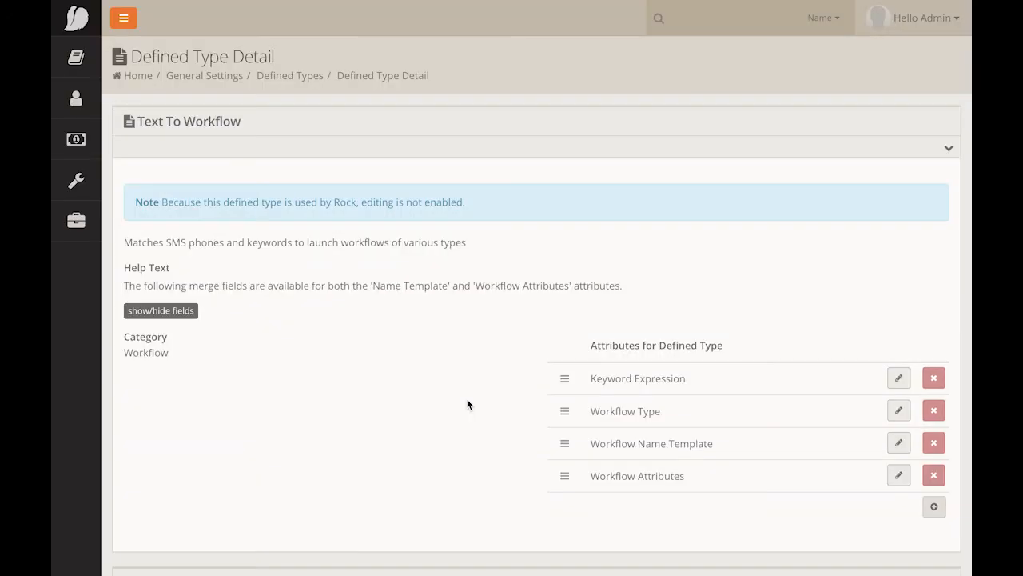
{"action": "scroll", "coordinate": [467, 404], "scroll_direction": "down", "scroll_amount": 5}
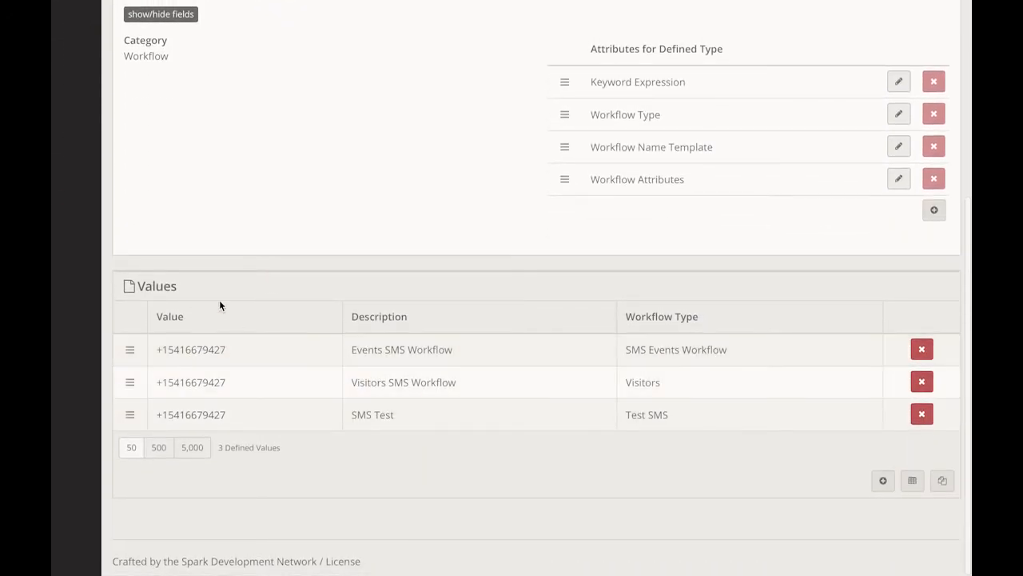
- Review the SMS Test defined value's phone number, keyword expression, workflow name template and workflow attributes, and save it without changes
{"action": "left_click", "coordinate": [714, 426]}
{"action": "left_click_drag", "start_coordinate": [214, 126], "coordinate": [111, 126]}
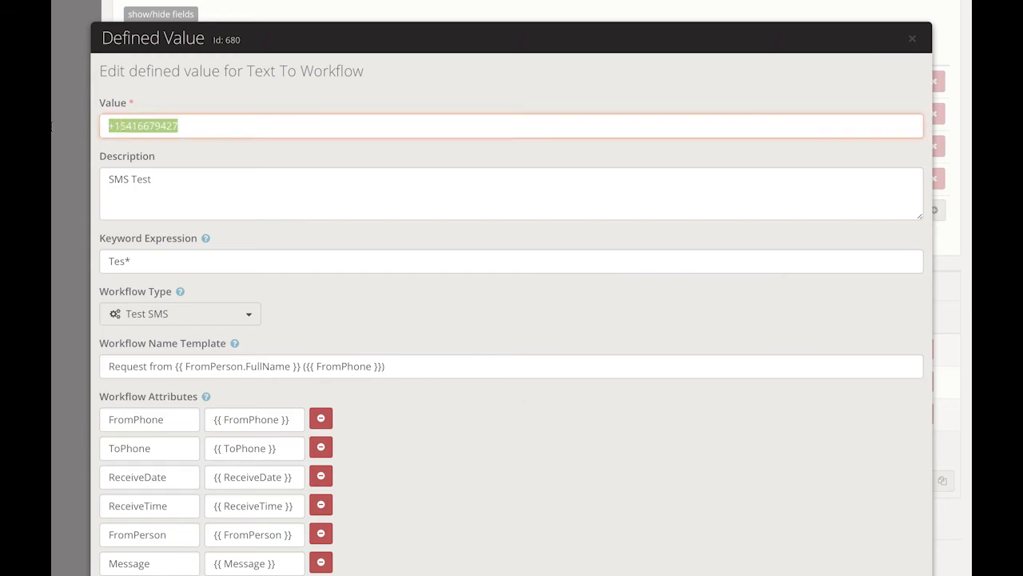
{"action": "left_click", "coordinate": [144, 192]}
{"action": "left_click_drag", "start_coordinate": [167, 261], "coordinate": [73, 265]}
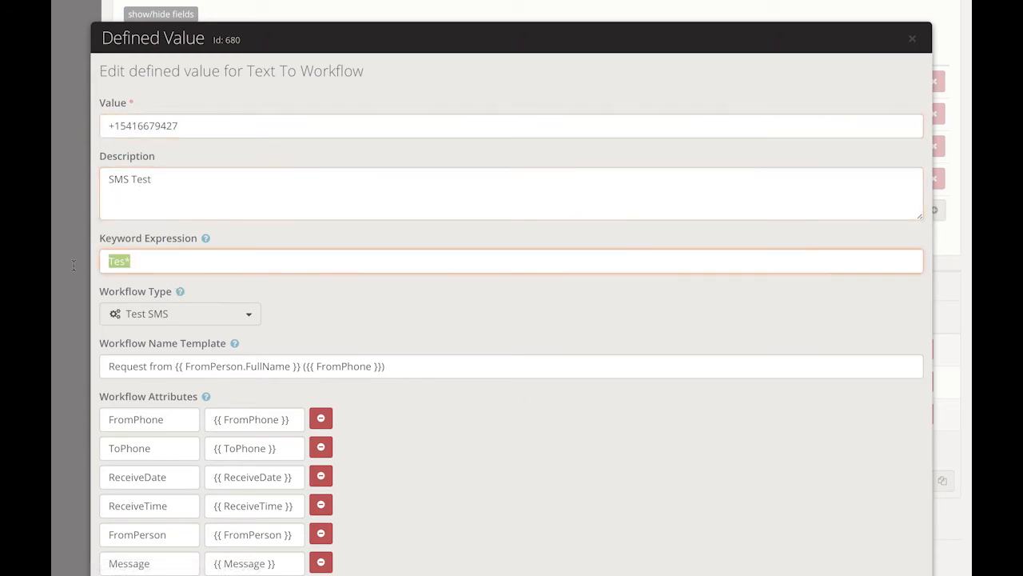
{"action": "left_click", "coordinate": [156, 263]}
{"action": "scroll", "coordinate": [342, 256], "scroll_direction": "down", "scroll_amount": 2}
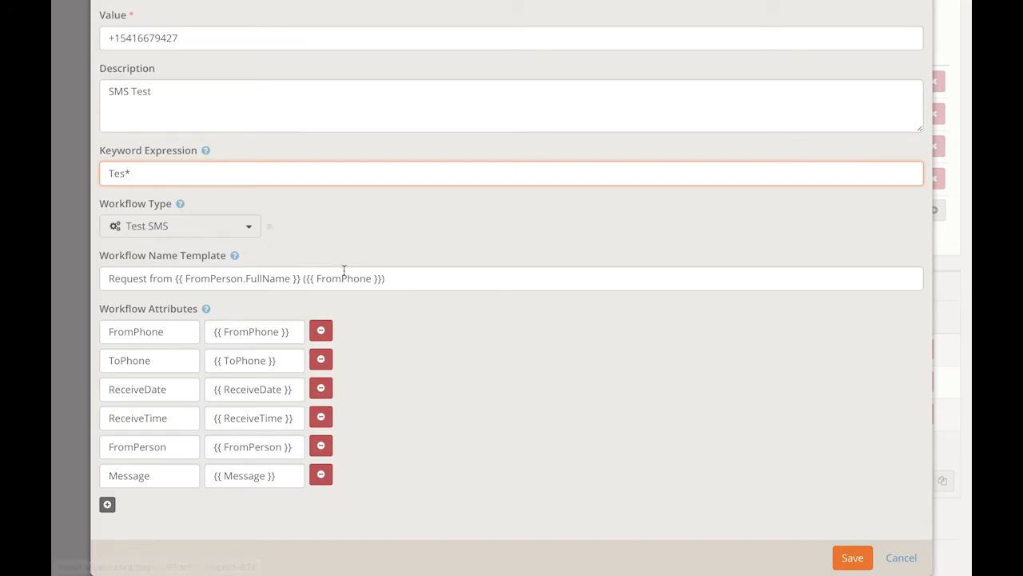
{"action": "left_click_drag", "start_coordinate": [397, 279], "coordinate": [51, 289]}
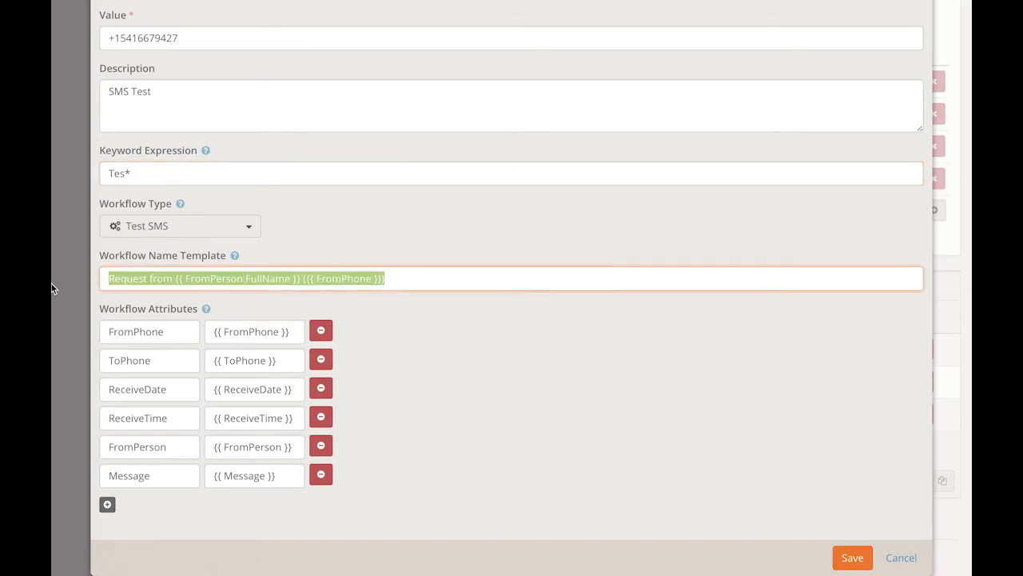
{"action": "left_click", "coordinate": [402, 370]}
{"action": "scroll", "coordinate": [138, 357], "scroll_direction": "down", "scroll_amount": 1}
{"action": "scroll", "coordinate": [138, 356], "scroll_direction": "up", "scroll_amount": 1}
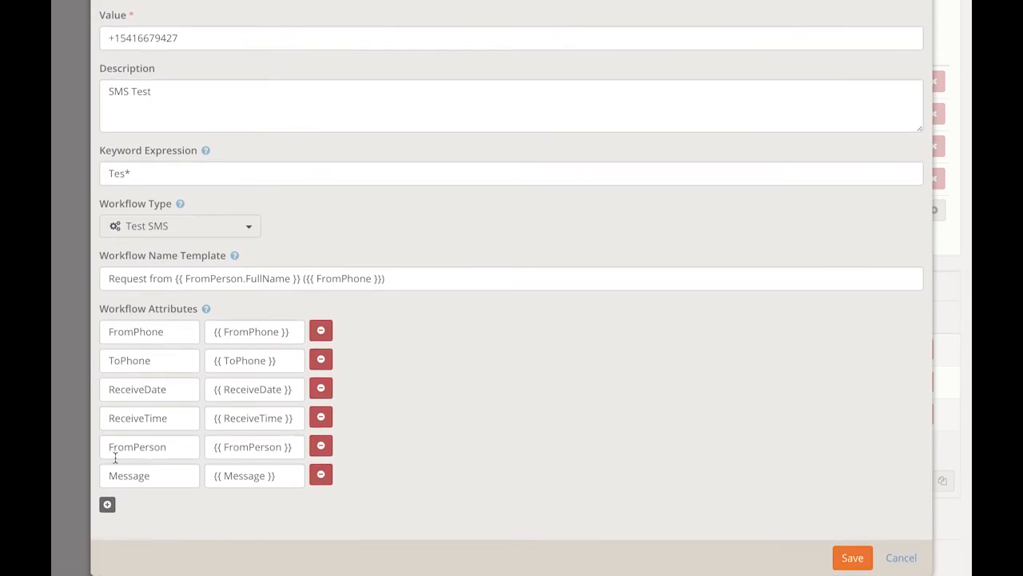
{"action": "left_click", "coordinate": [852, 558]}
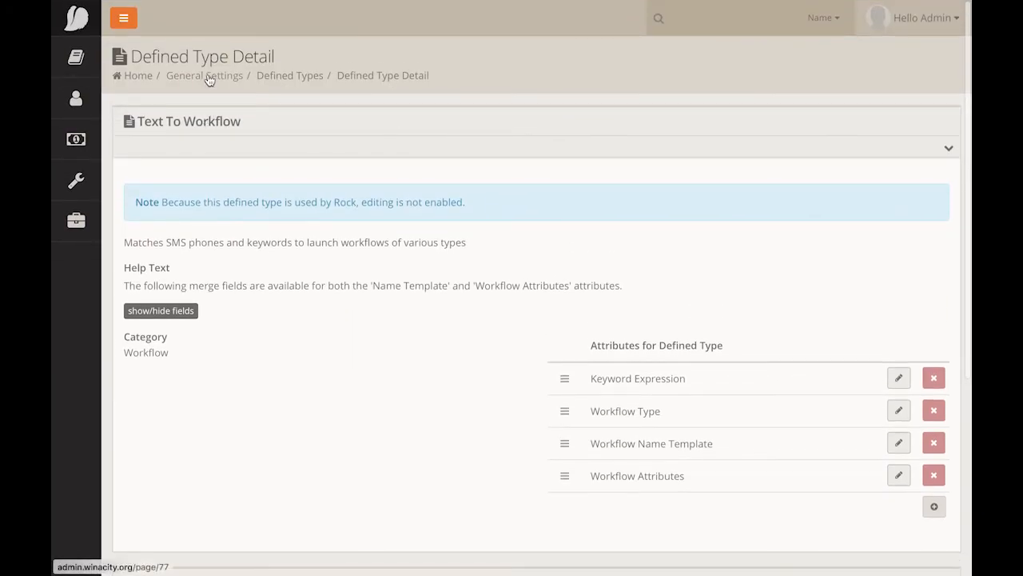
- Go to Workflow Configuration in General Settings and open the Visitors workflow type in the SMS Workflows category
{"action": "left_click", "coordinate": [208, 77]}
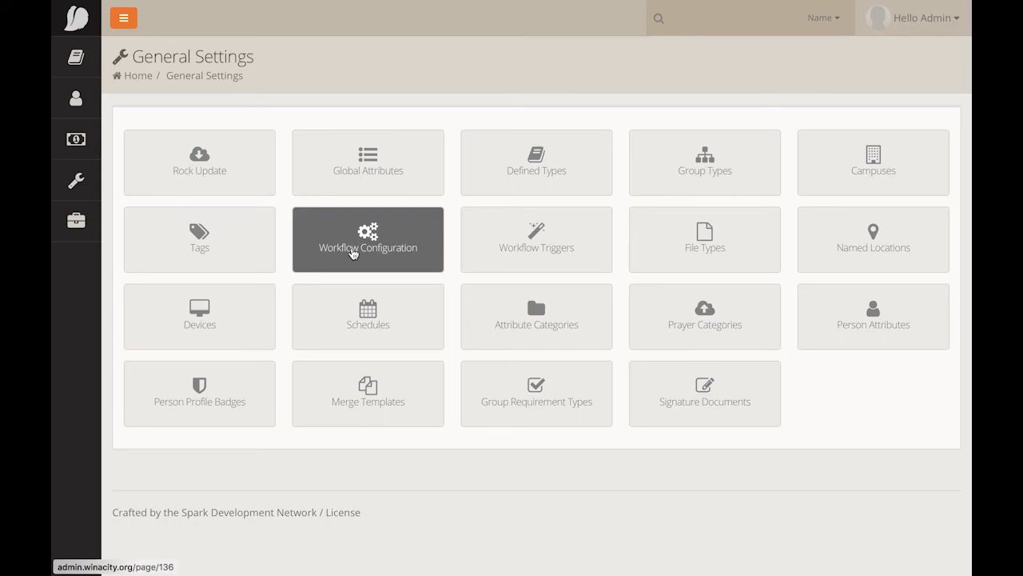
{"action": "left_click", "coordinate": [353, 253]}
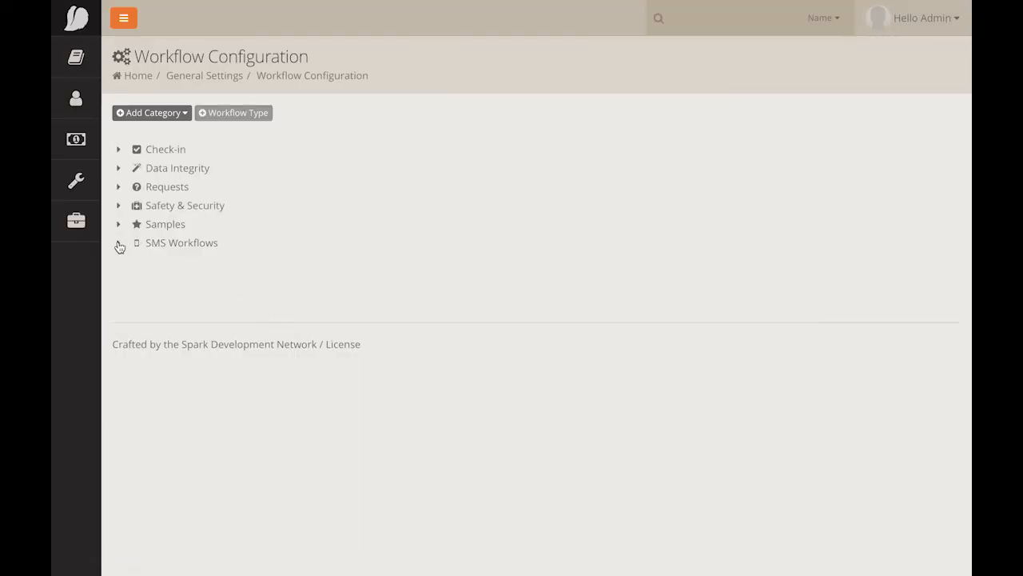
{"action": "left_click", "coordinate": [119, 245]}
{"action": "left_click", "coordinate": [179, 299]}
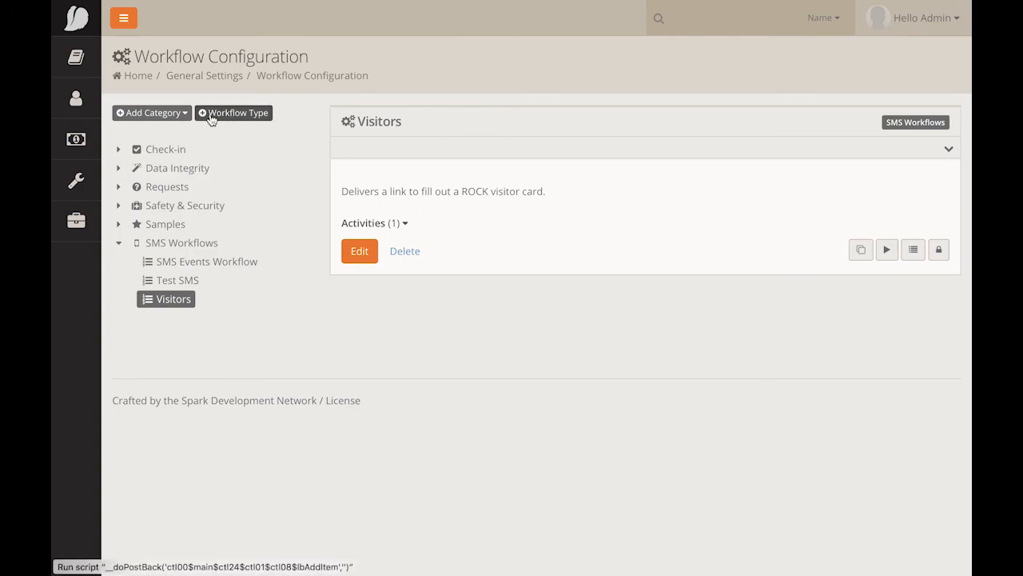
- Open the Visitors workflow for editing, review its details, and return to the SMS Workflows category without saving
{"action": "left_click", "coordinate": [360, 251]}
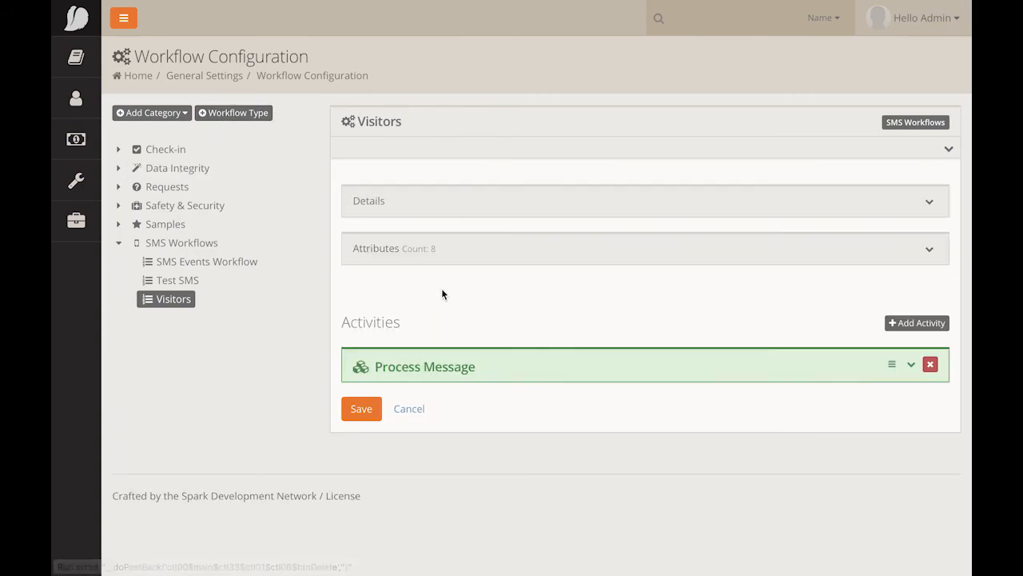
{"action": "left_click", "coordinate": [445, 213]}
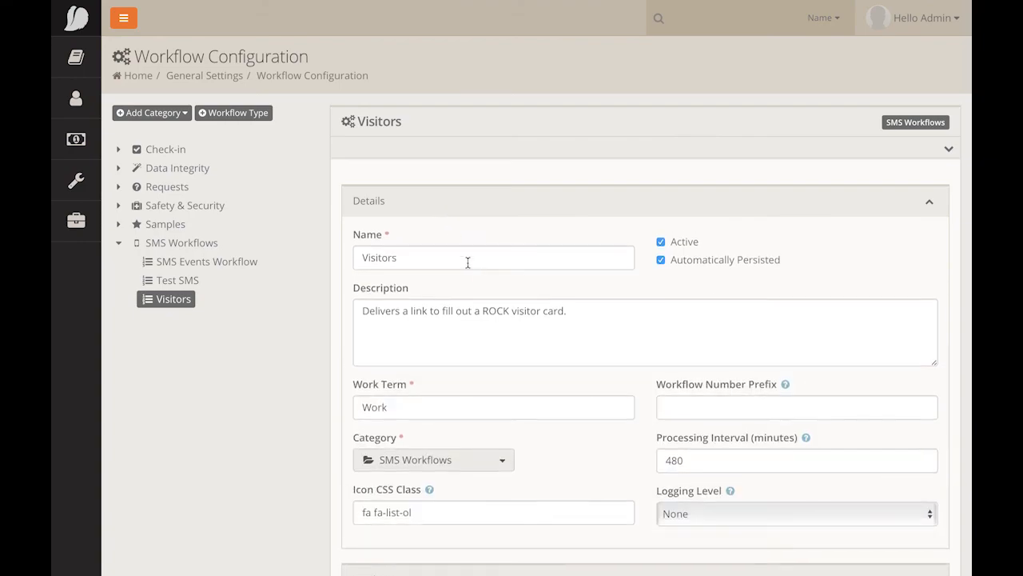
{"action": "scroll", "coordinate": [474, 273], "scroll_direction": "down", "scroll_amount": 2}
{"action": "scroll", "coordinate": [474, 277], "scroll_direction": "up", "scroll_amount": 2}
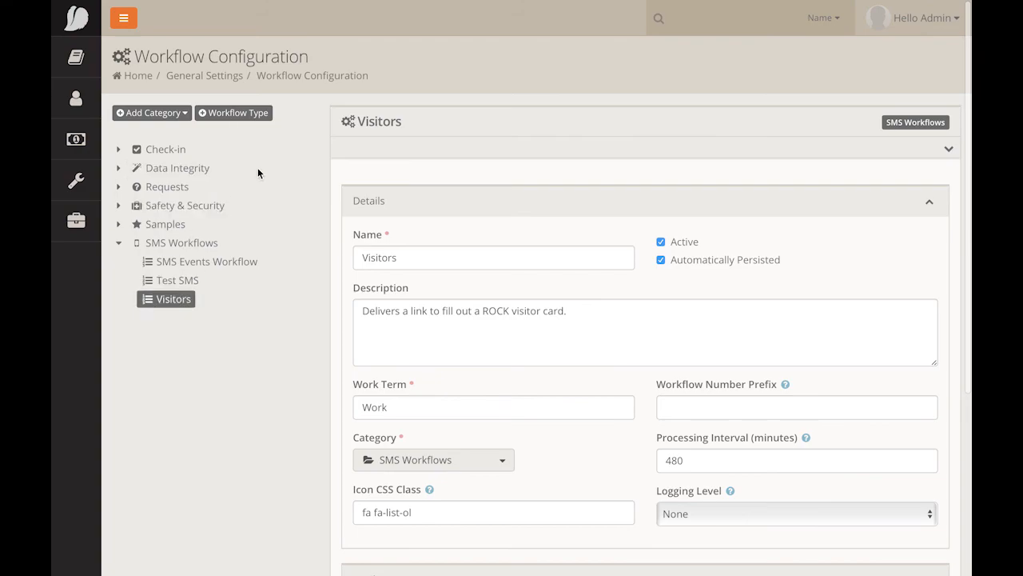
{"action": "left_click", "coordinate": [178, 243]}
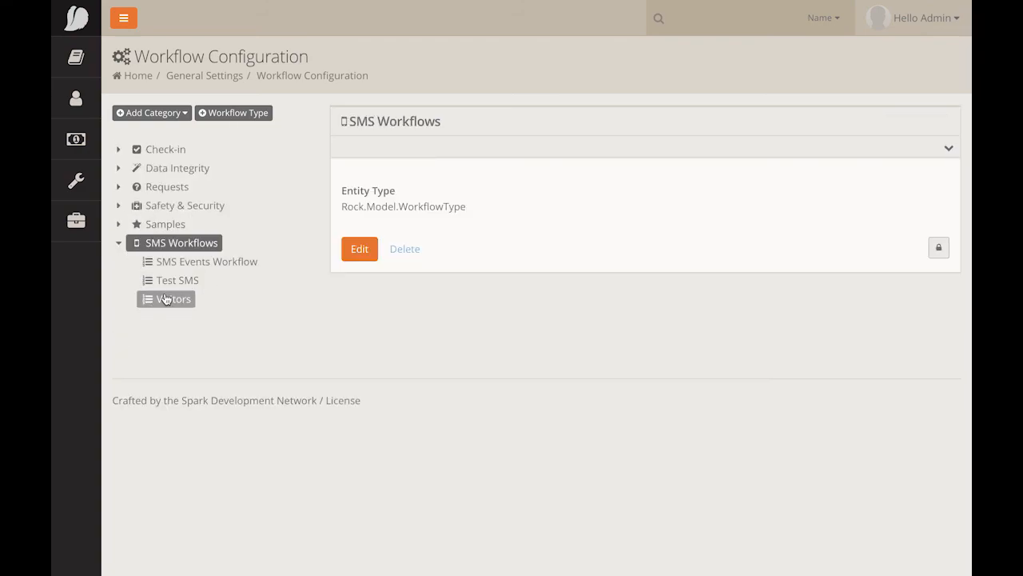
- Reopen the Visitors workflow for editing and examine the text value of the Set Response action in the Process Message activity
{"action": "left_click", "coordinate": [190, 298]}
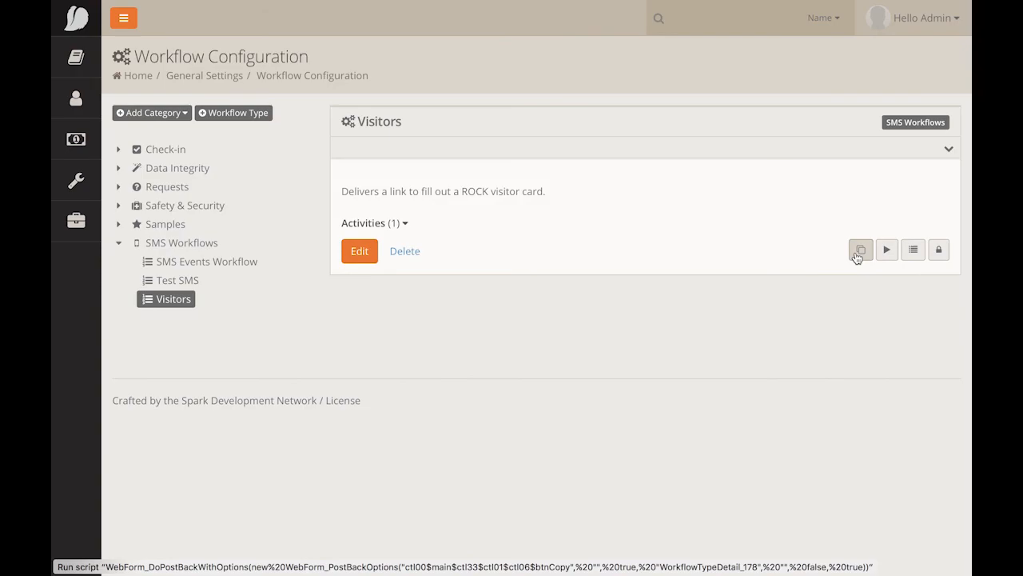
{"action": "left_click", "coordinate": [357, 250]}
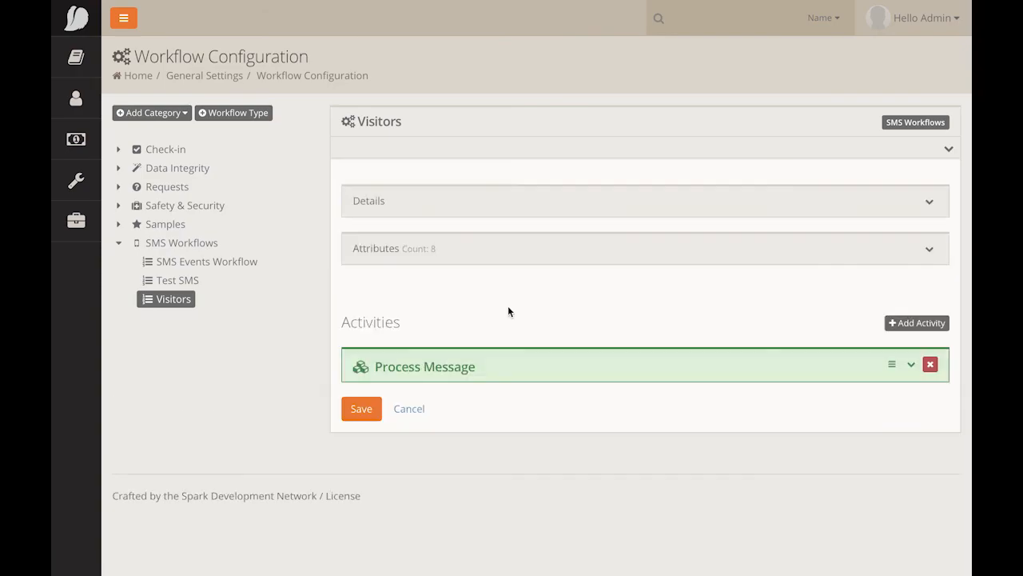
{"action": "left_click", "coordinate": [514, 369]}
{"action": "scroll", "coordinate": [513, 369], "scroll_direction": "down", "scroll_amount": 4}
{"action": "left_click", "coordinate": [507, 404]}
{"action": "scroll", "coordinate": [507, 404], "scroll_direction": "down", "scroll_amount": 3}
{"action": "left_click_drag", "start_coordinate": [375, 391], "coordinate": [583, 390]}
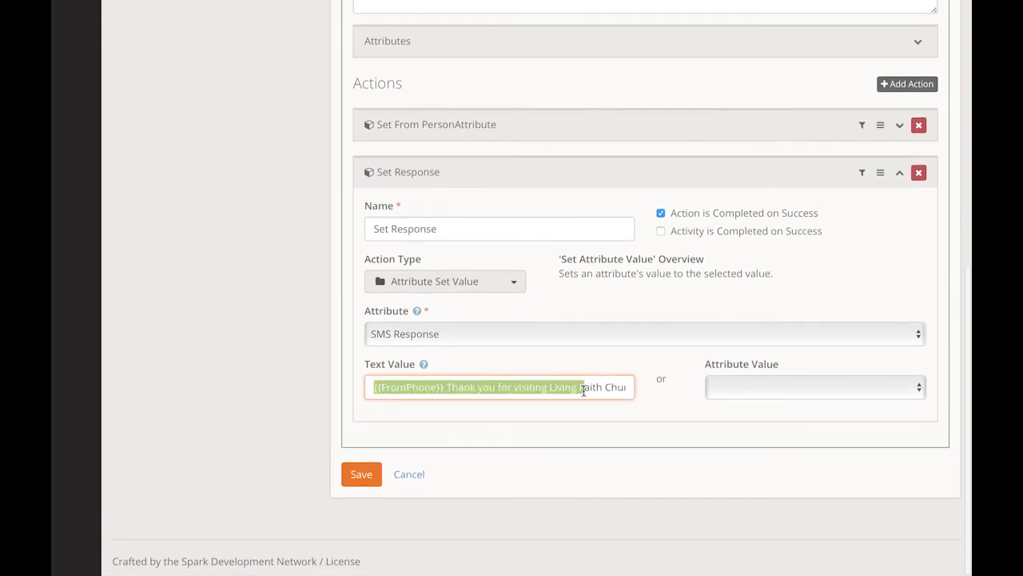